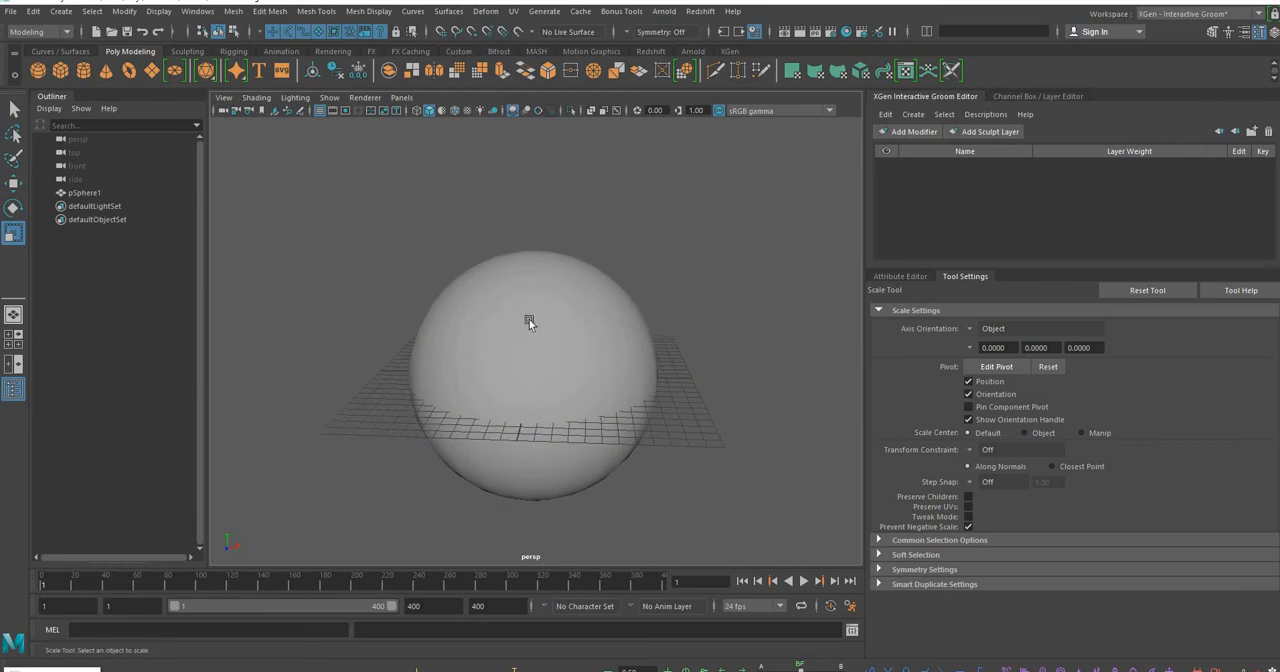
Move the sphere straight up by about 7.15 cm so that it sits above the grid, and deselect it
left_click(525, 332)
key("ctrl+z")
left_click(540, 332)
key("w")
left_click_drag(535, 320, 539, 228)
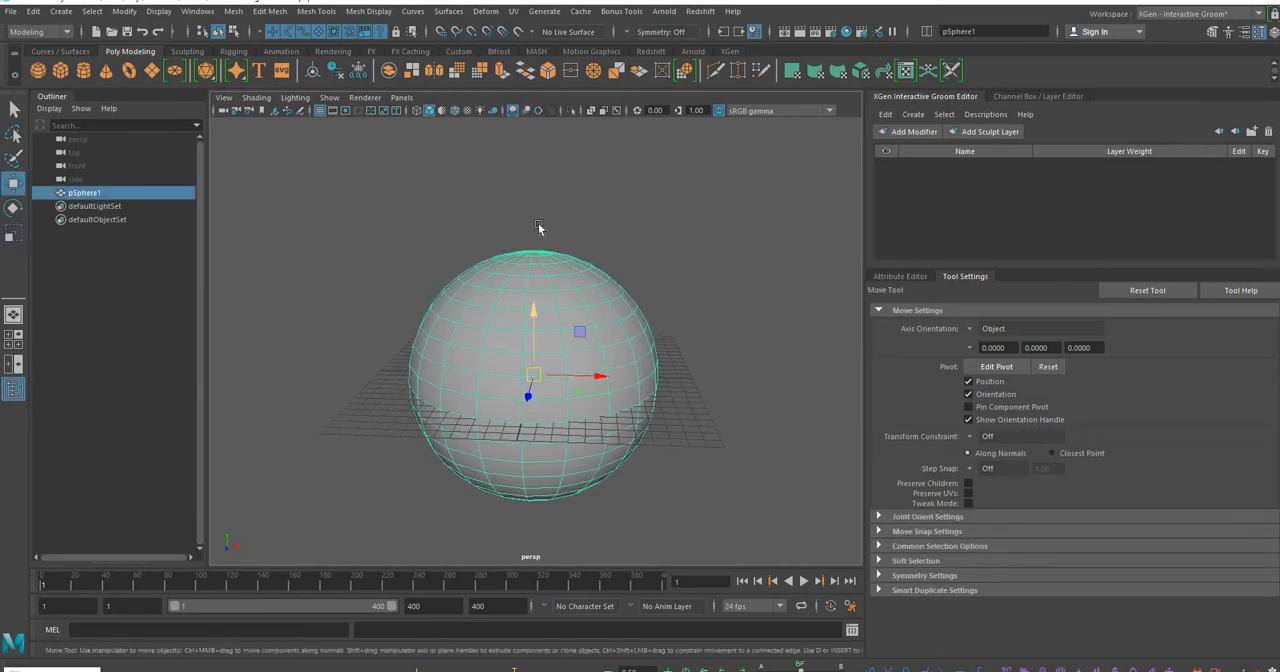
left_click(715, 283)
middle_click_drag(715, 285, 706, 314, "alt")
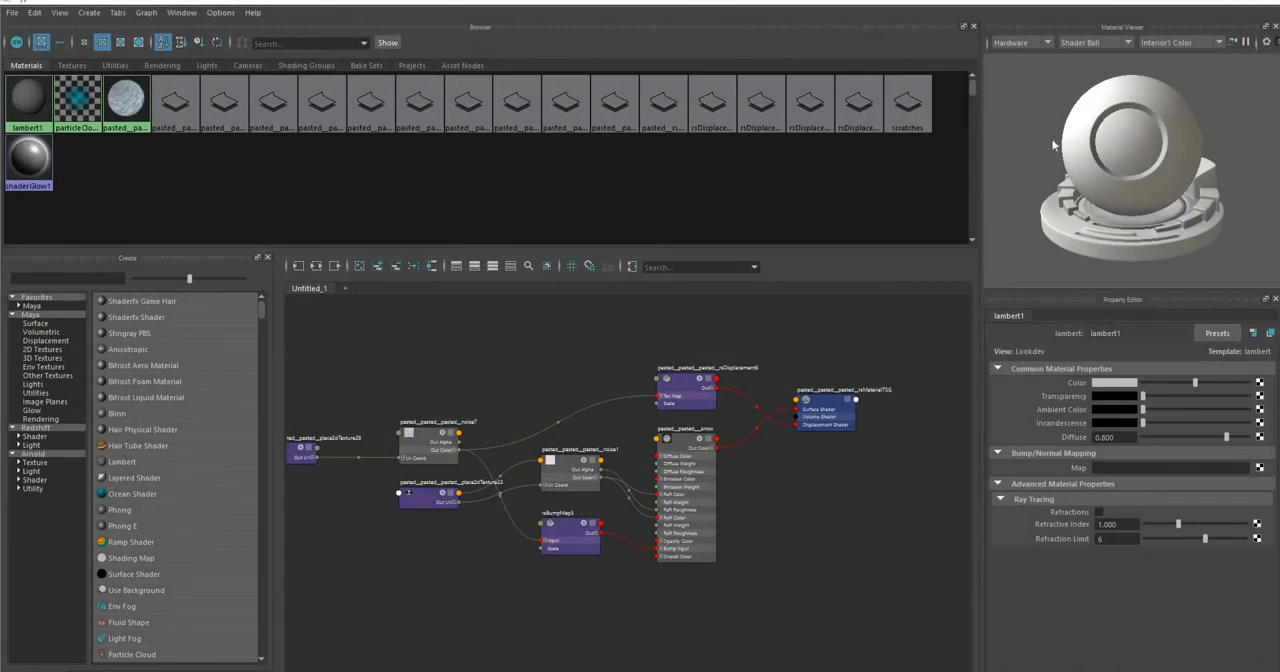
Shrink the Hypershade window, place it over the viewport and give it enough height to show the node graph
left_click_drag(1050, 3, 1040, 143)
left_click_drag(983, 368, 947, 125)
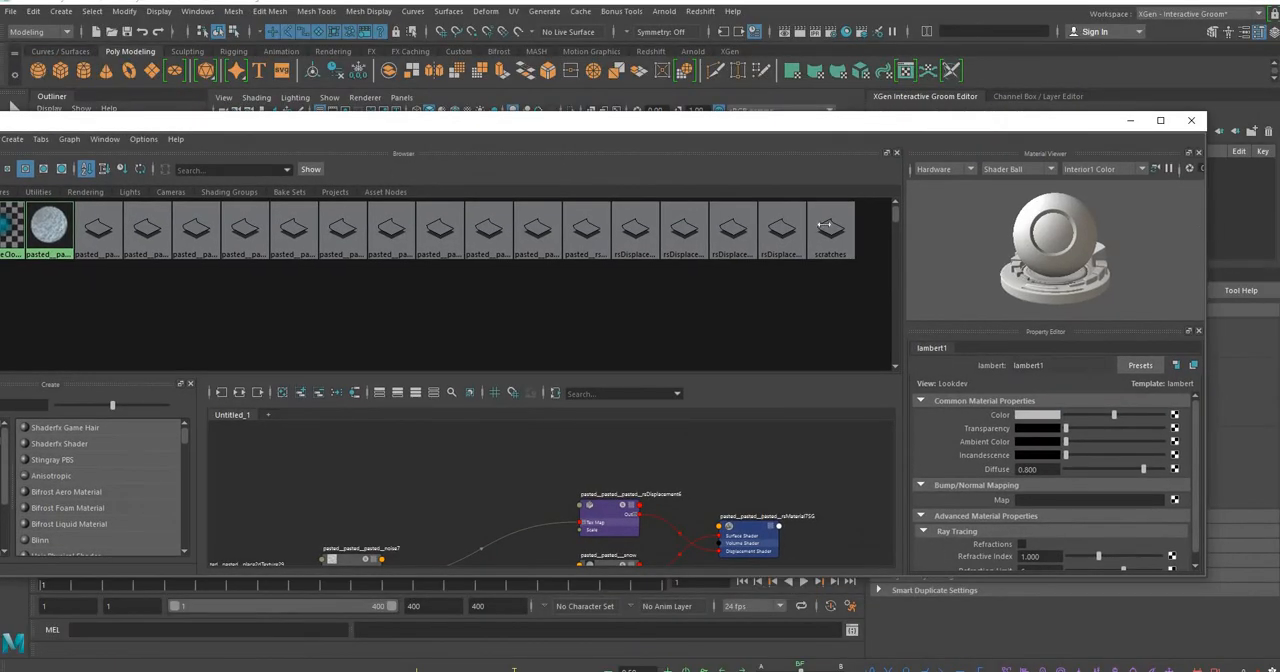
left_click_drag(824, 224, 832, 222)
left_click_drag(562, 122, 860, 45)
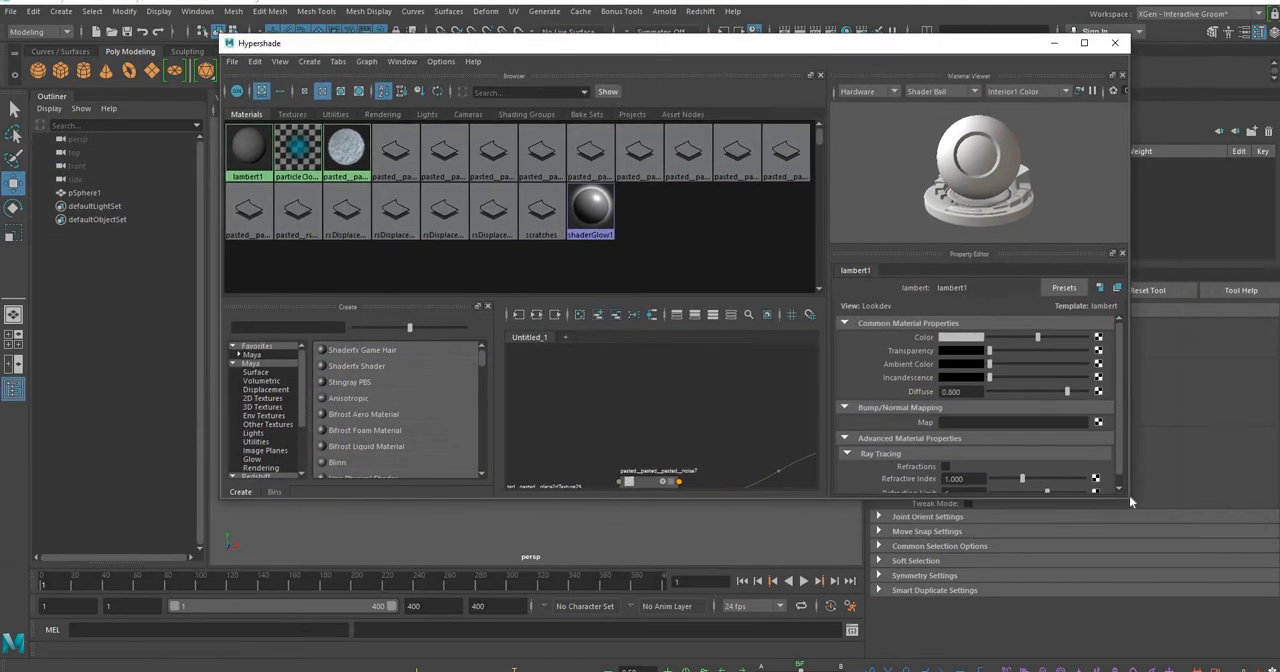
left_click_drag(1117, 662, 1117, 664)
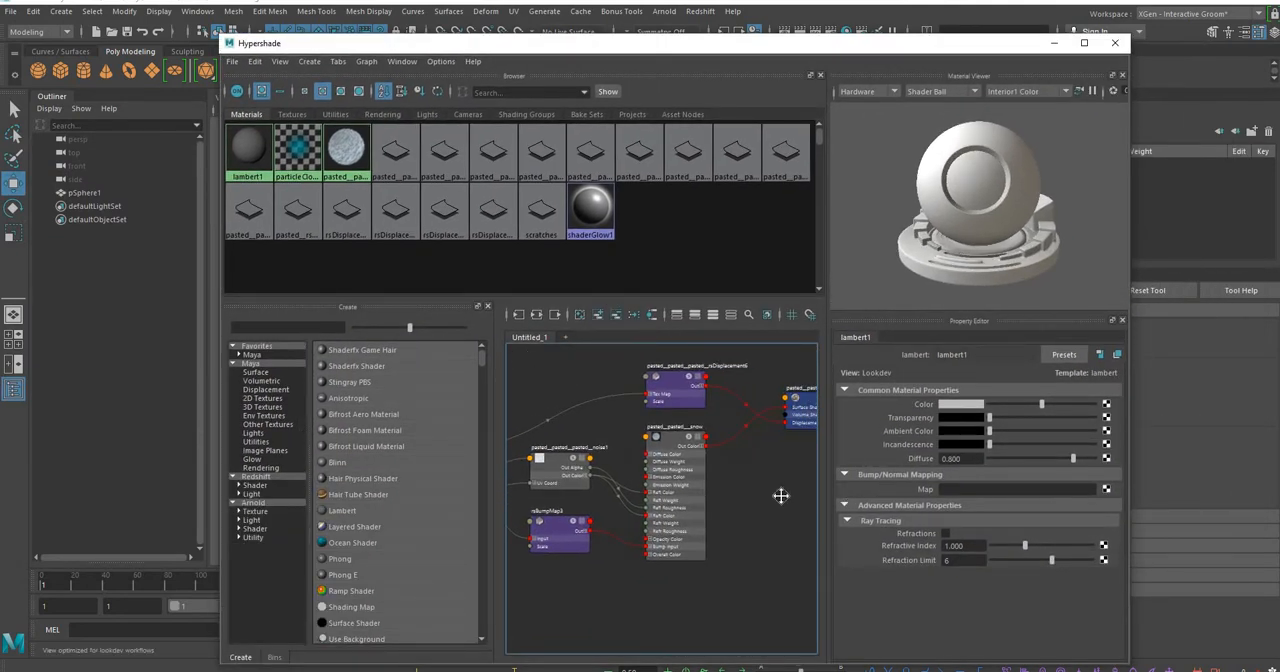
Examine the shading group's surface and displacement inputs and the snow and rsDisplacement6 nodes connected to them
scroll(668, 452, "up", 4)
scroll(670, 462, "down", 4)
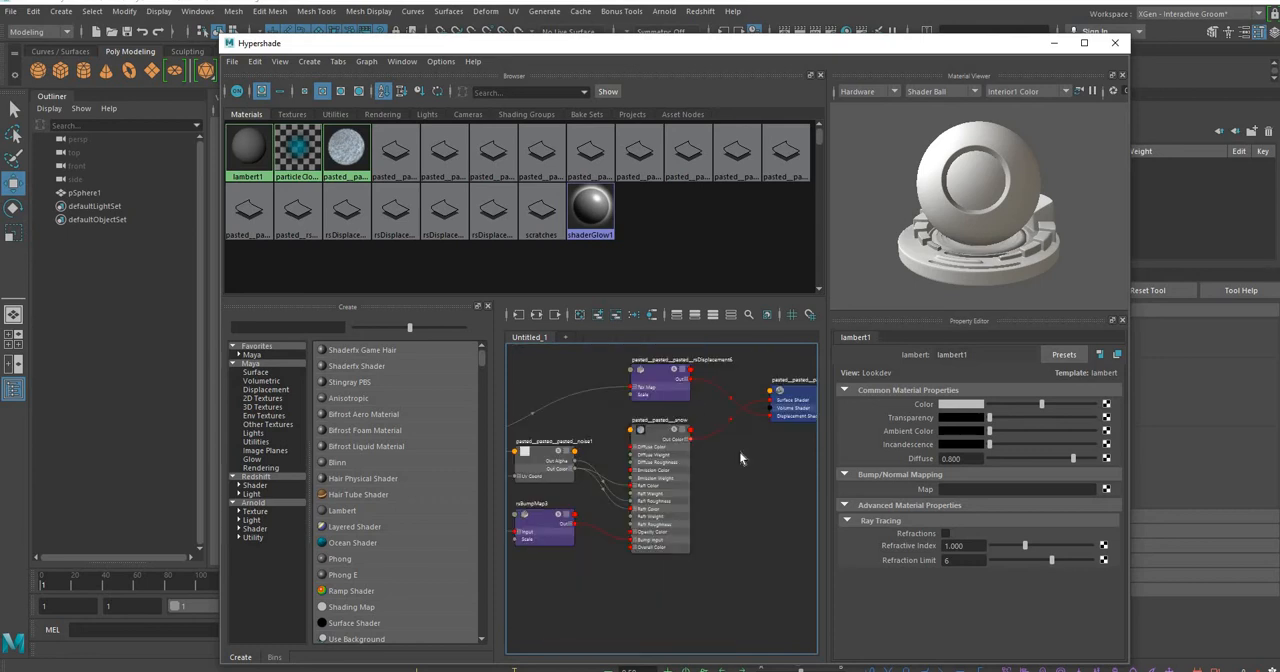
scroll(740, 440, "up", 5)
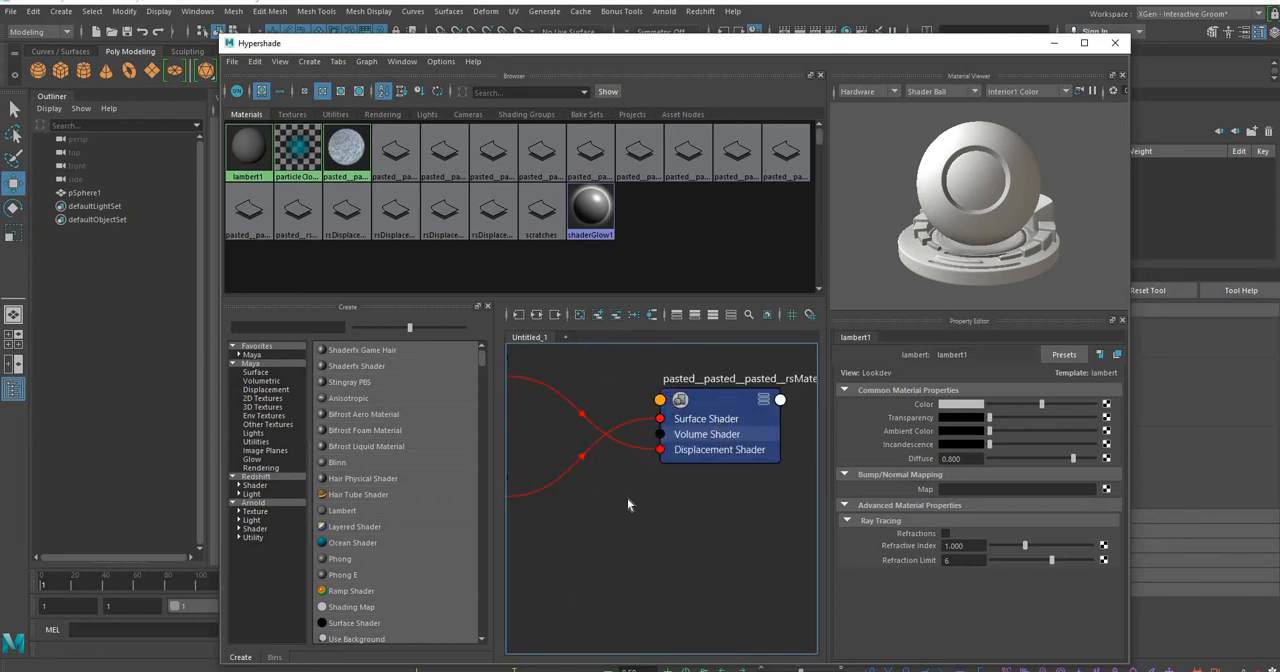
scroll(652, 472, "down", 5)
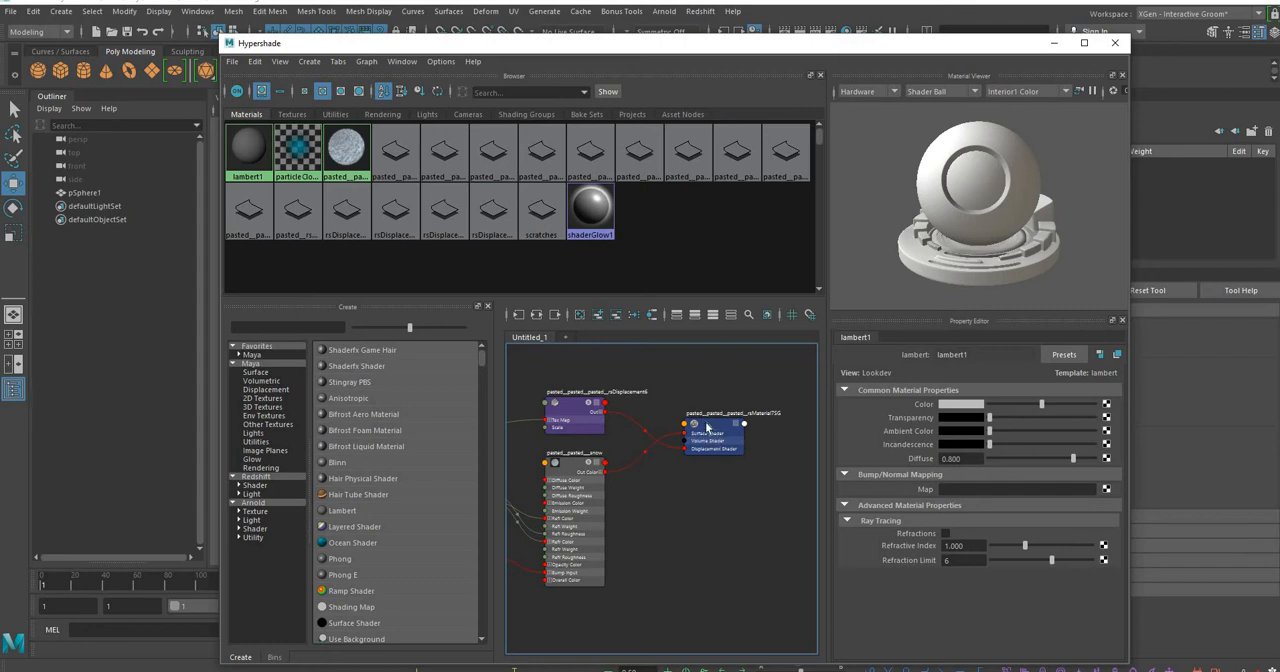
scroll(716, 445, "down", 2)
scroll(716, 445, "up", 5)
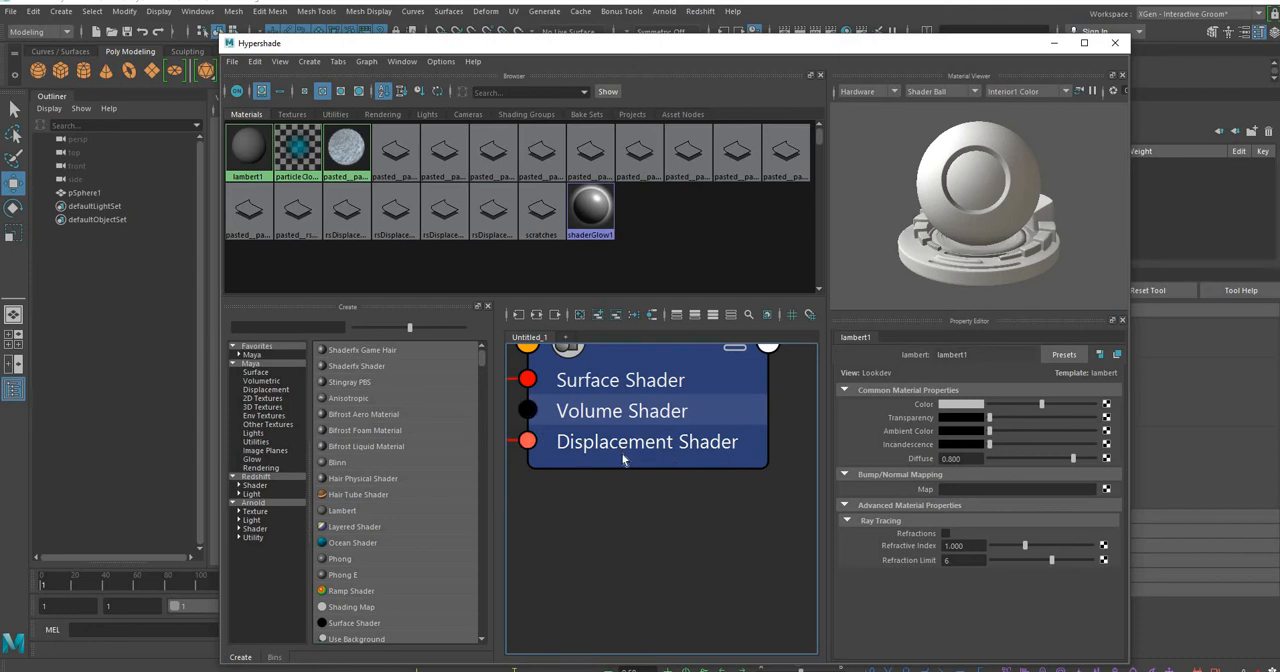
middle_click_drag(622, 503, 808, 536, "alt")
scroll(677, 503, "down", 3)
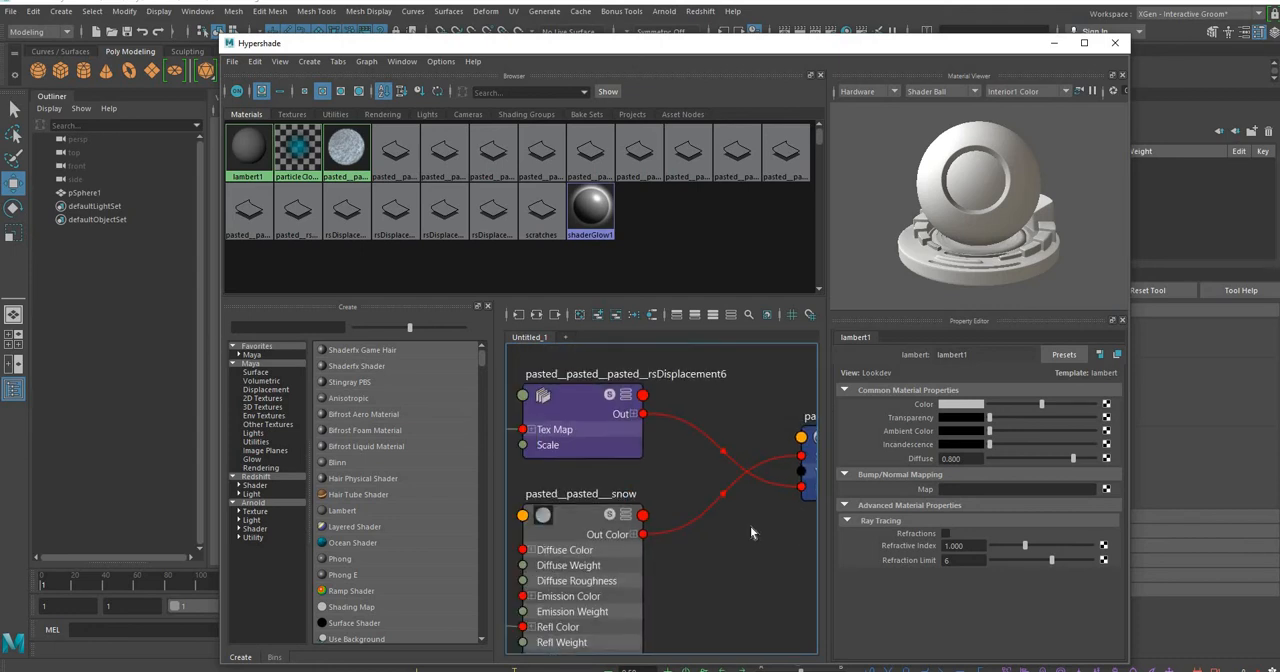
middle_click_drag(689, 394, 692, 420, "alt")
middle_click_drag(707, 540, 643, 537, "alt")
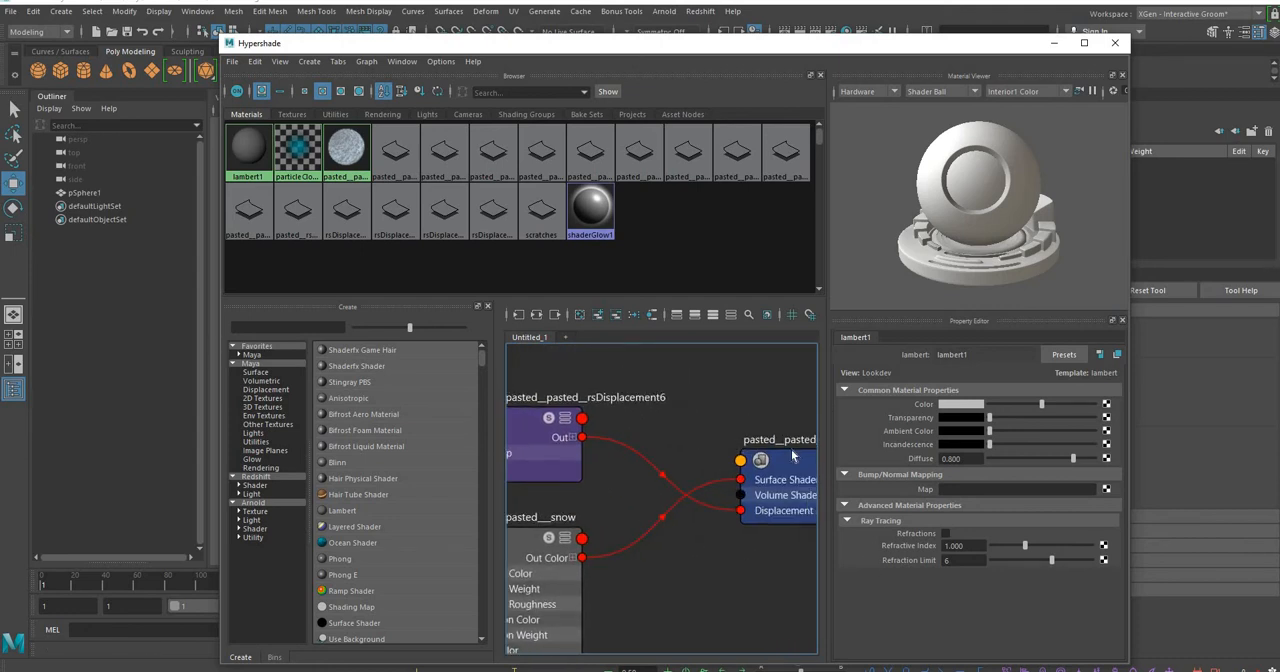
middle_click_drag(539, 426, 629, 438, "alt")
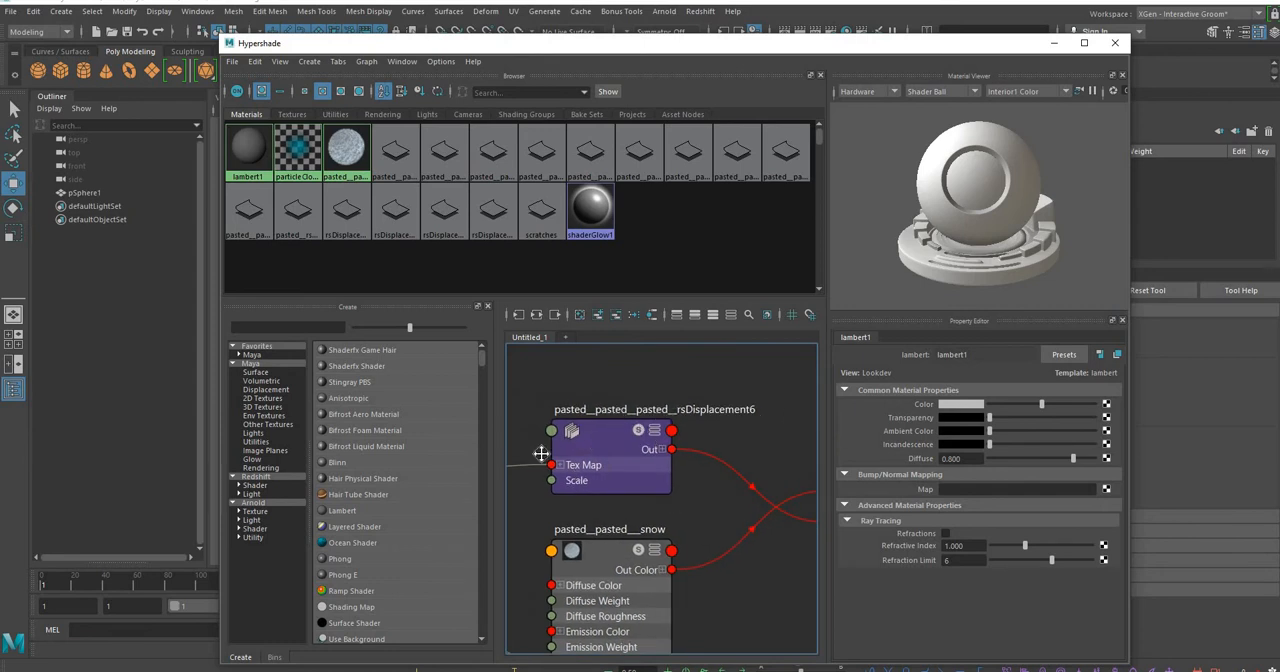
middle_click_drag(542, 454, 695, 412, "alt")
scroll(696, 414, "down", 4)
middle_click_drag(684, 452, 701, 395, "alt")
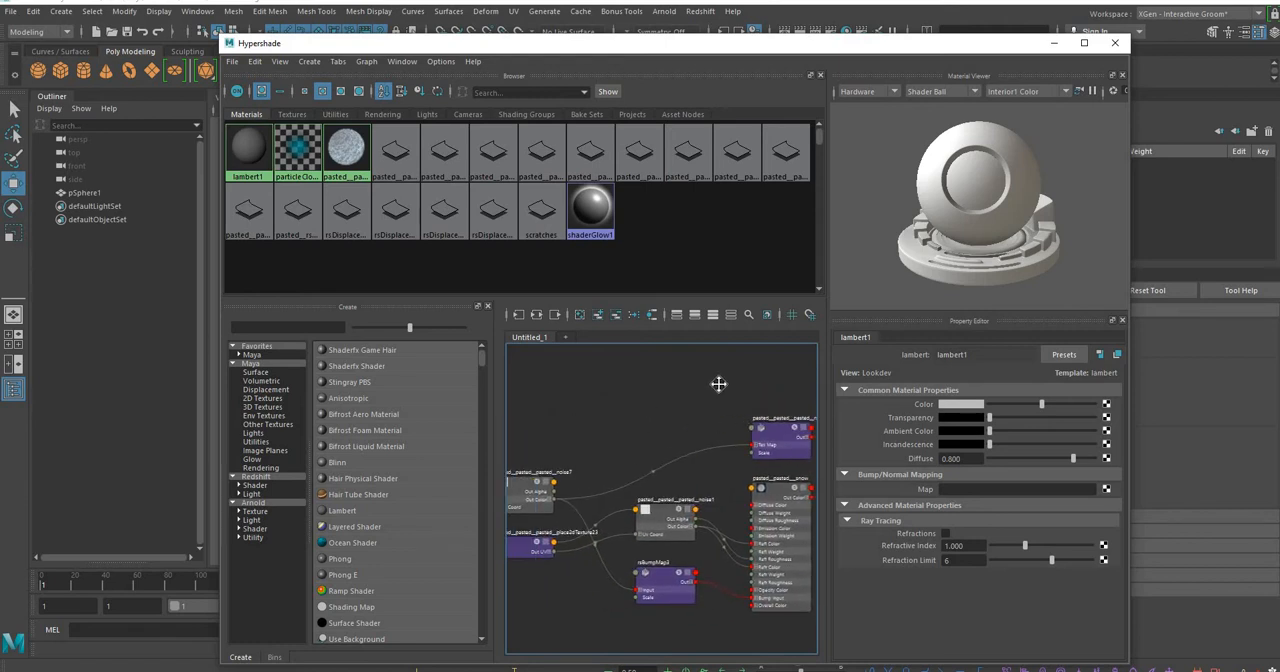
Move the noise7 texture node and its place2dTexture29 node close to the rsDisplacement6 node in the graph
middle_click_drag(506, 441, 627, 430, "alt")
left_click_drag(537, 492, 803, 389)
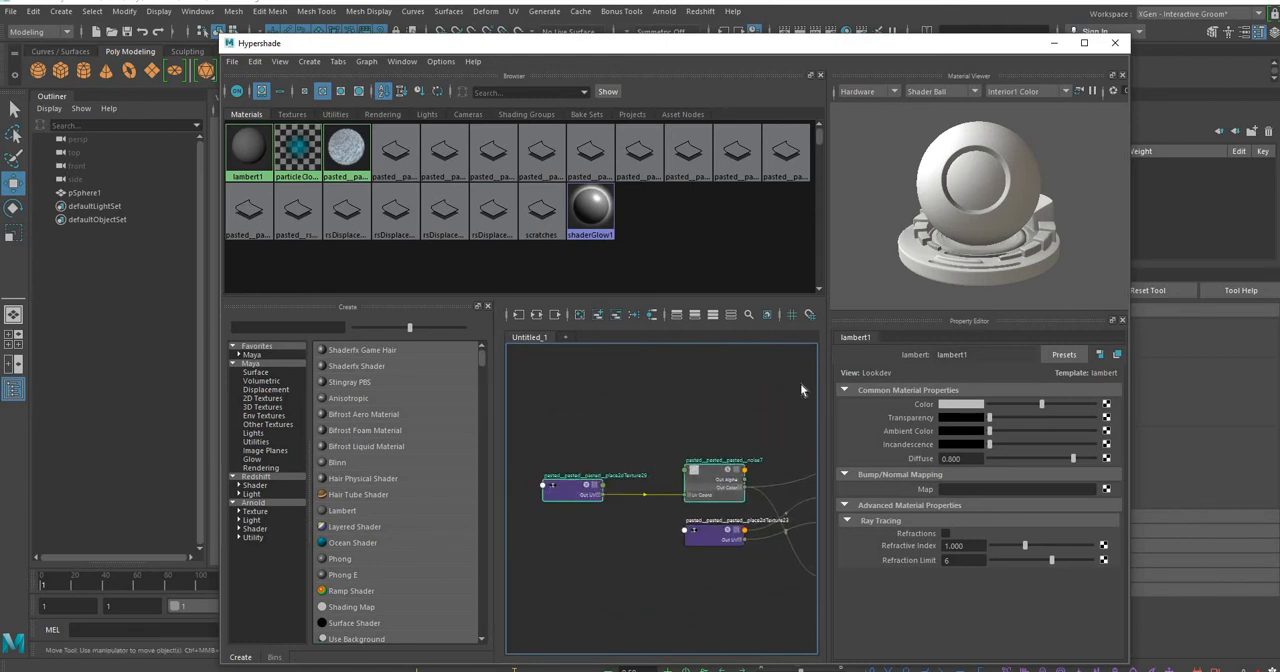
left_click_drag(712, 480, 798, 442)
middle_click_drag(740, 441, 386, 414, "alt")
middle_click_drag(508, 352, 617, 333, "alt")
left_click_drag(578, 389, 640, 354)
middle_click_drag(662, 376, 660, 466, "alt")
left_click(662, 465)
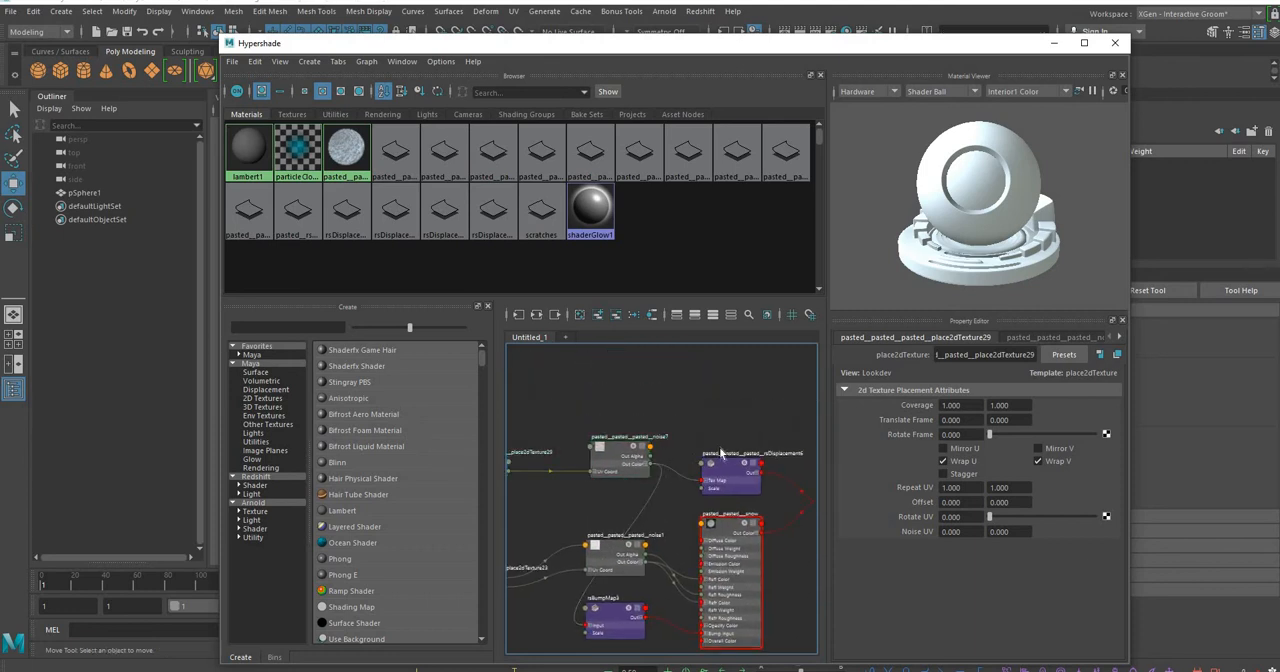
Inspect the noise7 texture's attributes, pattern preview and link to the displacement node, and minimize the Hypershade
scroll(662, 465, "up", 4)
middle_click_drag(606, 434, 586, 432, "alt")
left_click(585, 429)
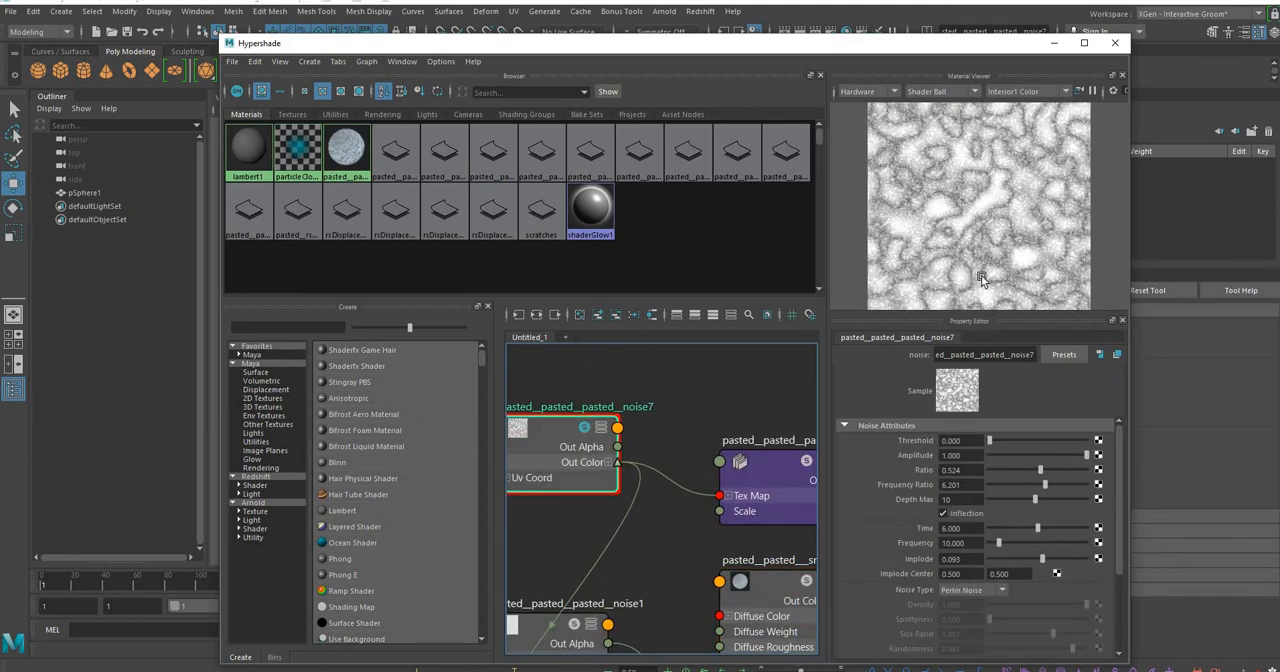
mouse_move(735, 419)
middle_mouse_down("alt")
mouse_move(643, 407)
mouse_move(597, 420)
mouse_move(748, 419)
middle_mouse_up("alt")
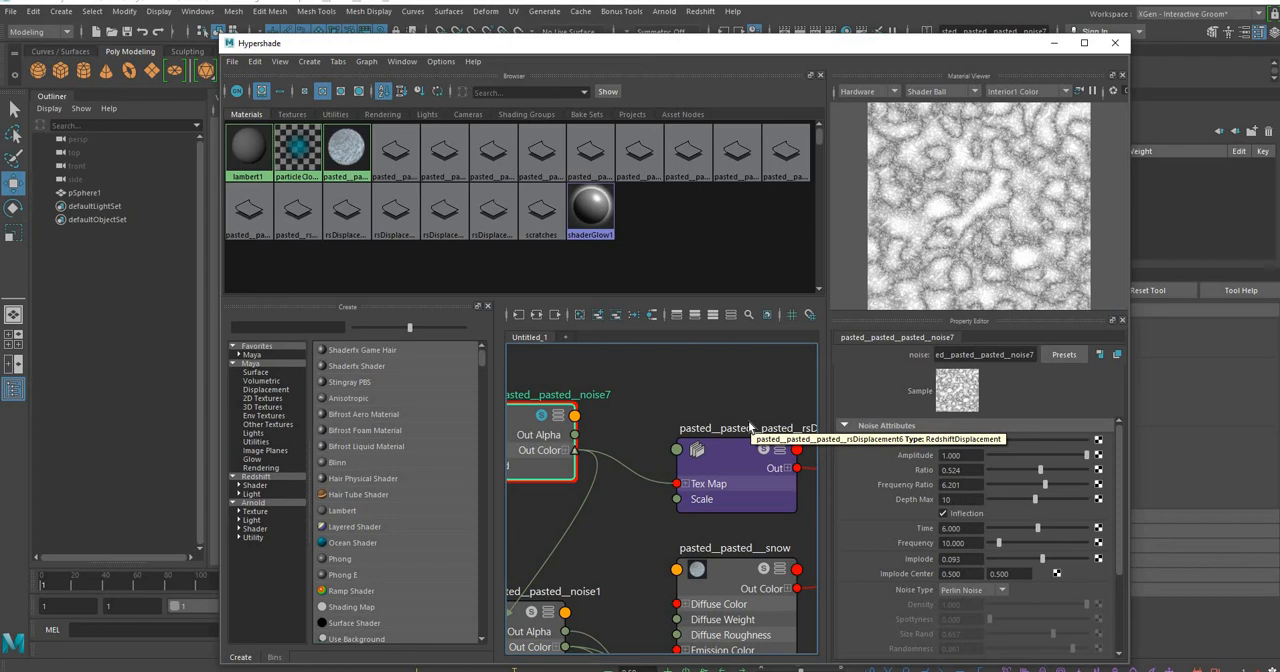
middle_click_drag(740, 431, 610, 437, "alt")
scroll(673, 411, "down", 4)
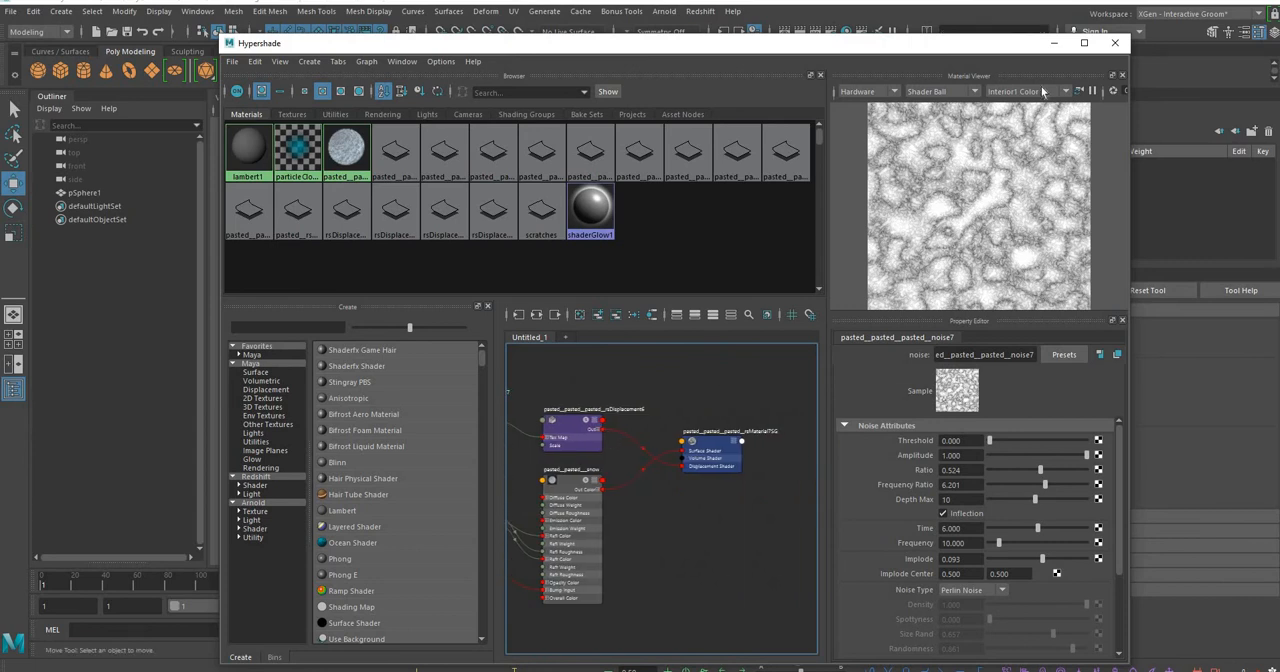
left_click(1053, 45)
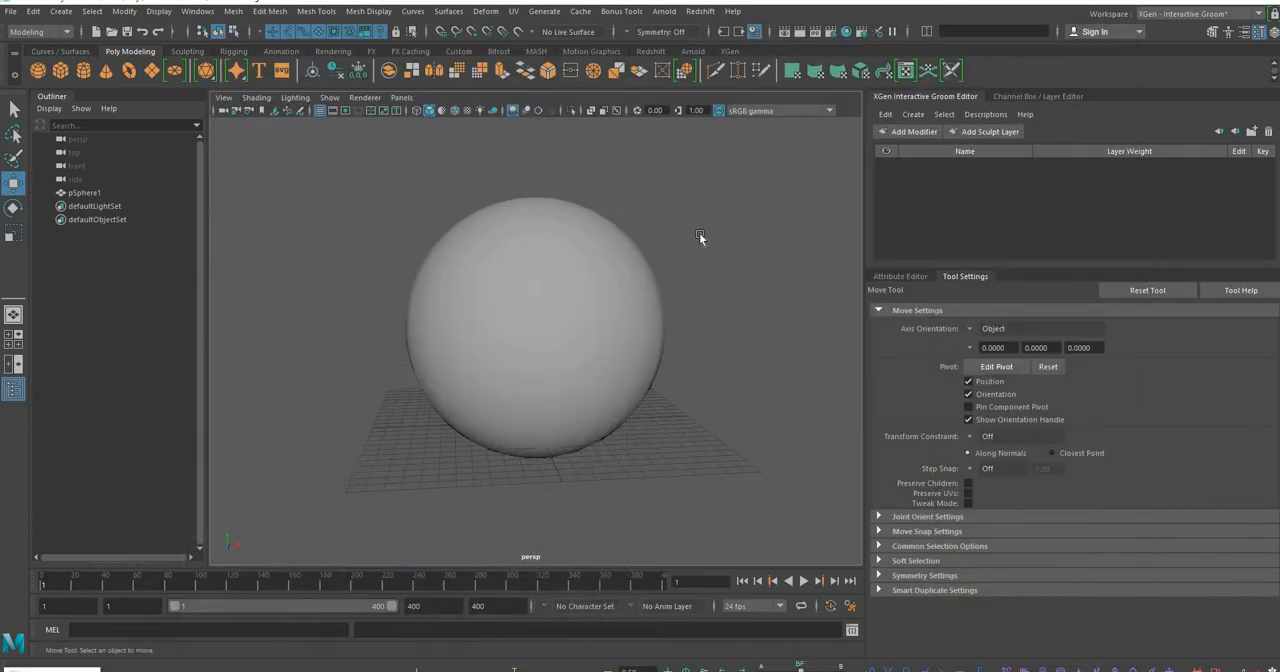
Assign the existing snow material to the sphere and deselect it
left_click_drag(699, 233, 664, 230, "alt")
middle_click_drag(508, 290, 505, 318, "alt")
left_click(530, 315)
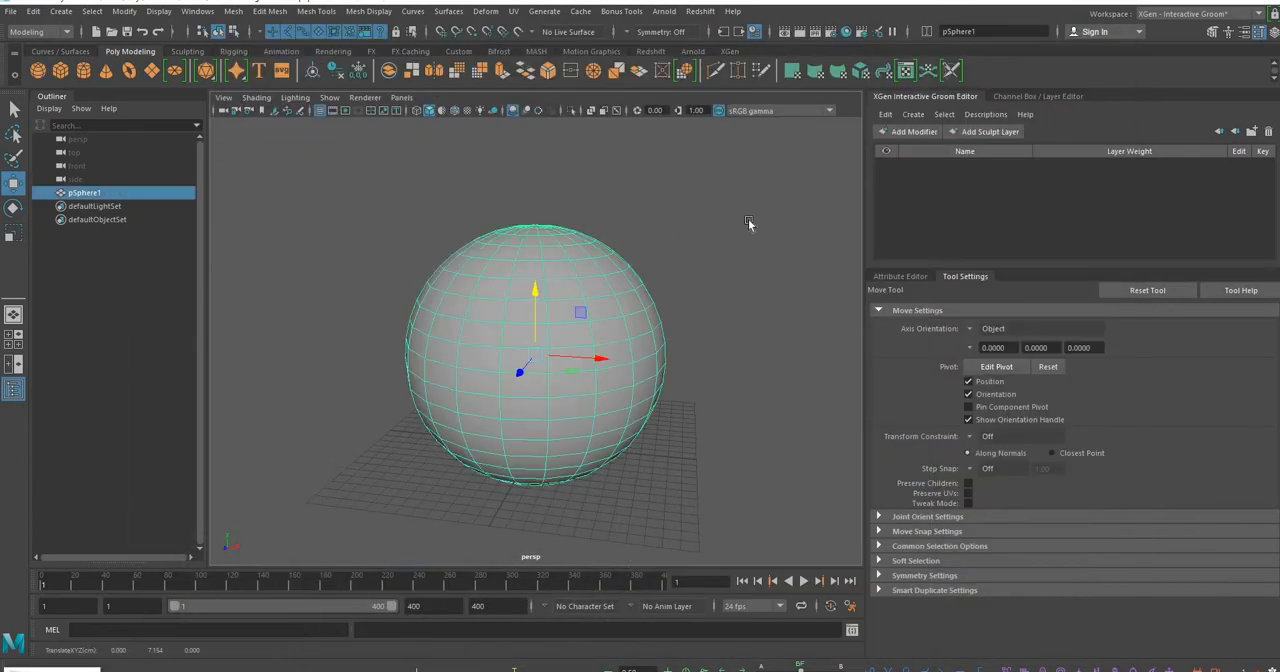
left_click_drag(507, 373, 557, 356, "alt")
right_click(556, 354)
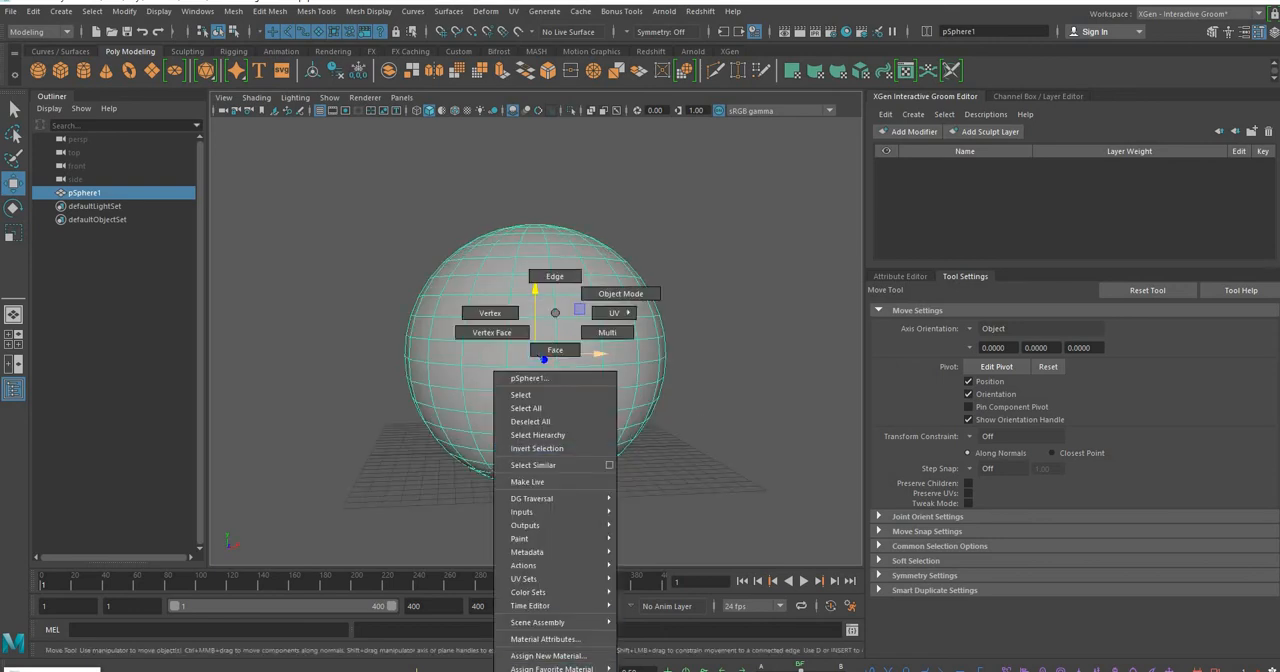
left_click(668, 669)
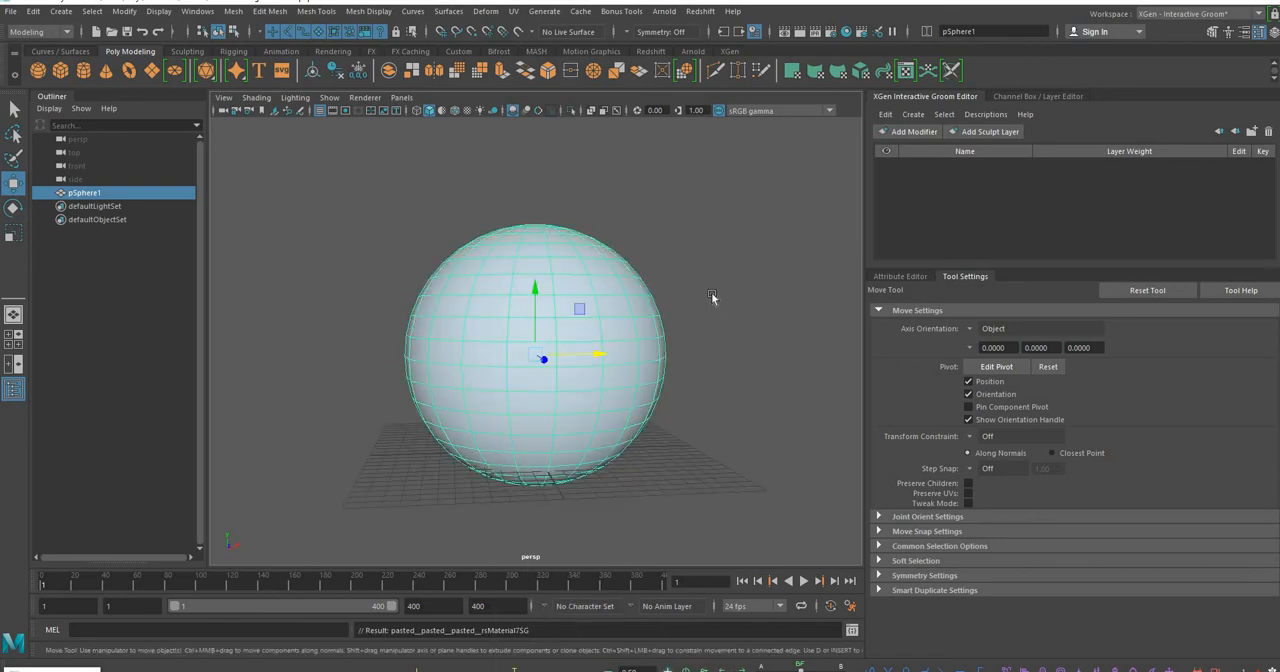
left_click(777, 266)
left_click_drag(777, 266, 680, 264, "alt")
middle_click_drag(680, 264, 655, 275, "alt")
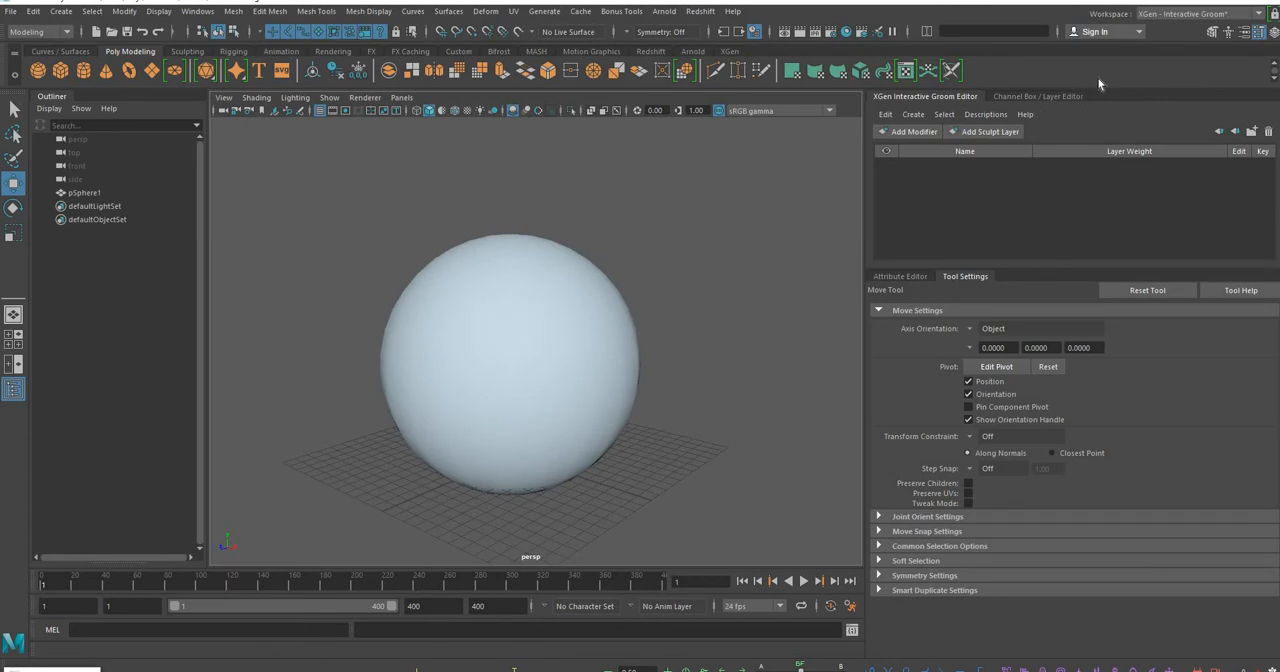
Enlarge the Attribute Editor and expand the Redshift attributes of the sphere's shape node
left_click_drag(1051, 271, 1040, 204)
left_click_drag(913, 210, 1020, 203)
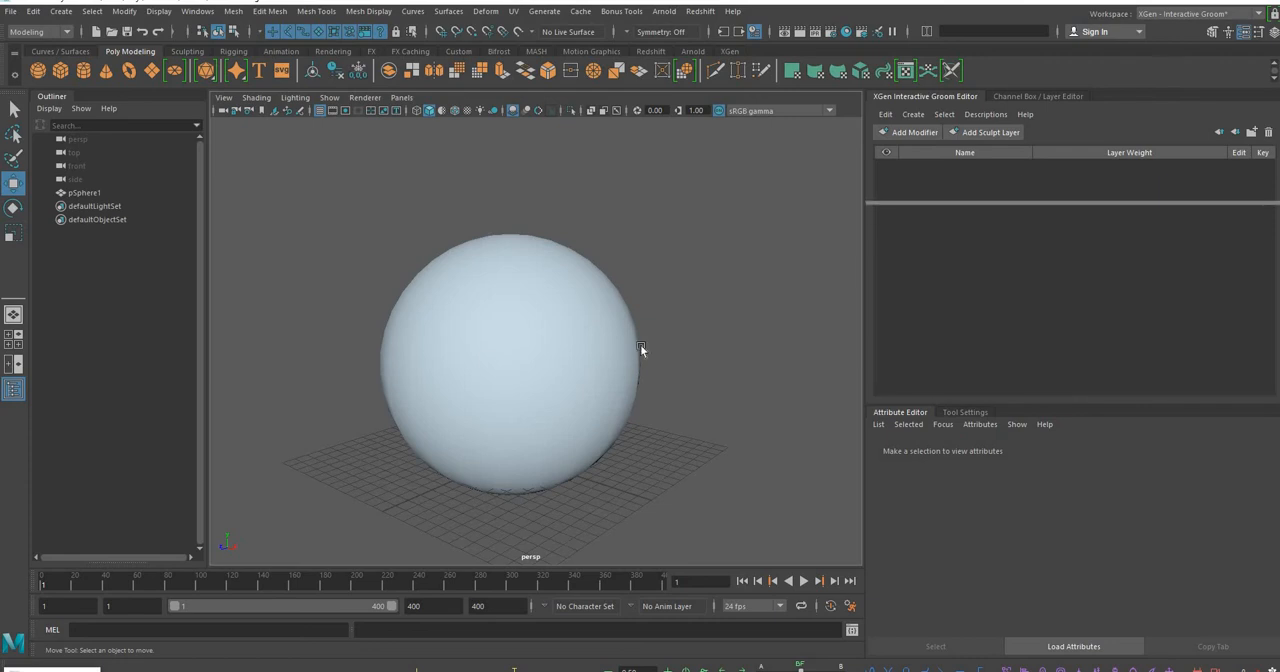
left_click(526, 295)
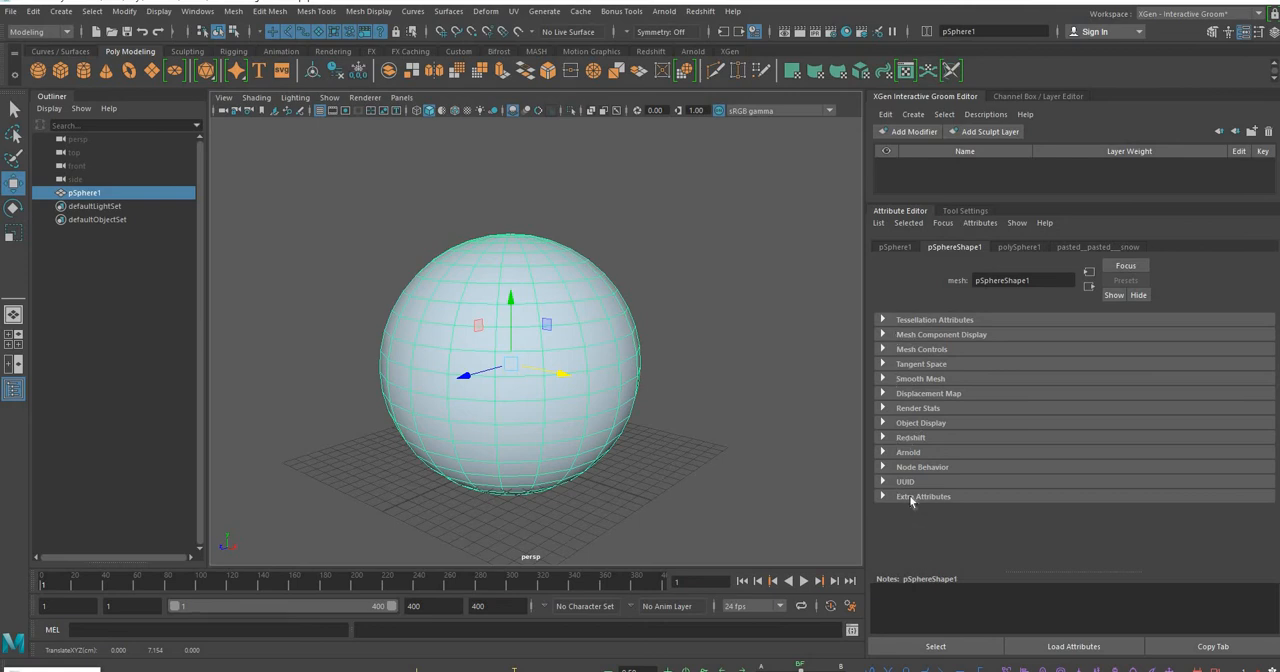
left_click(882, 437)
Enable both Redshift tessellation and displacement for the sphere's shape
scroll(1012, 362, "down", 3)
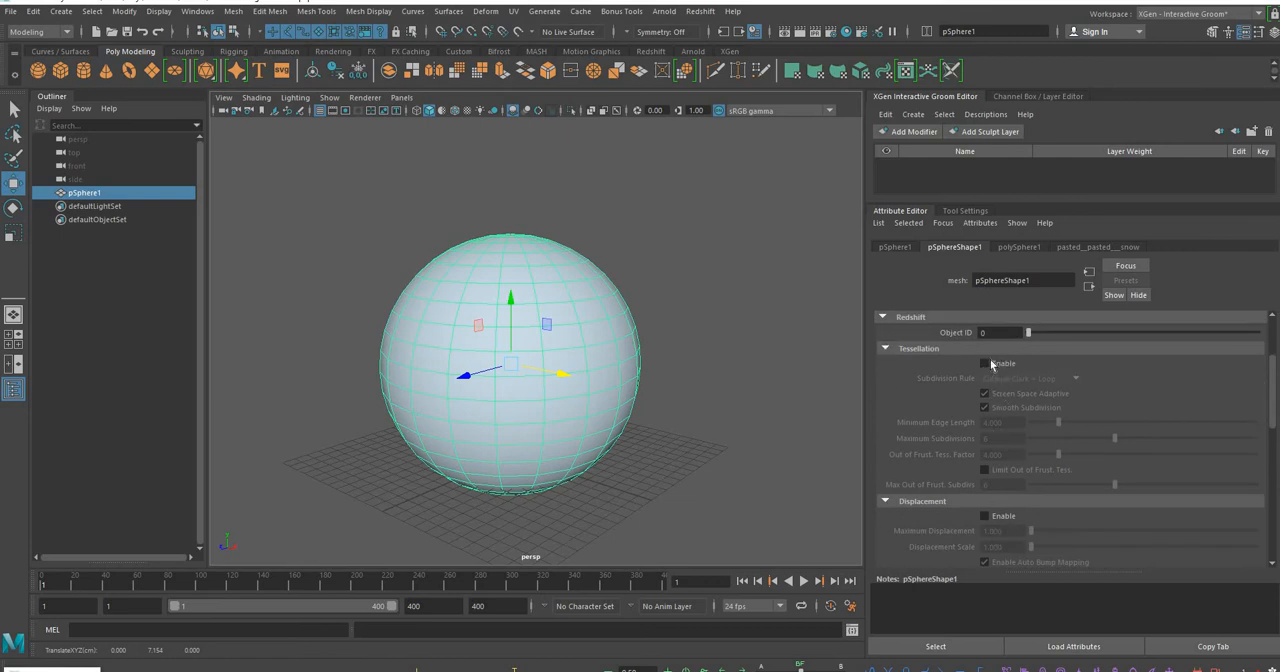
left_click(984, 363)
left_click(984, 516)
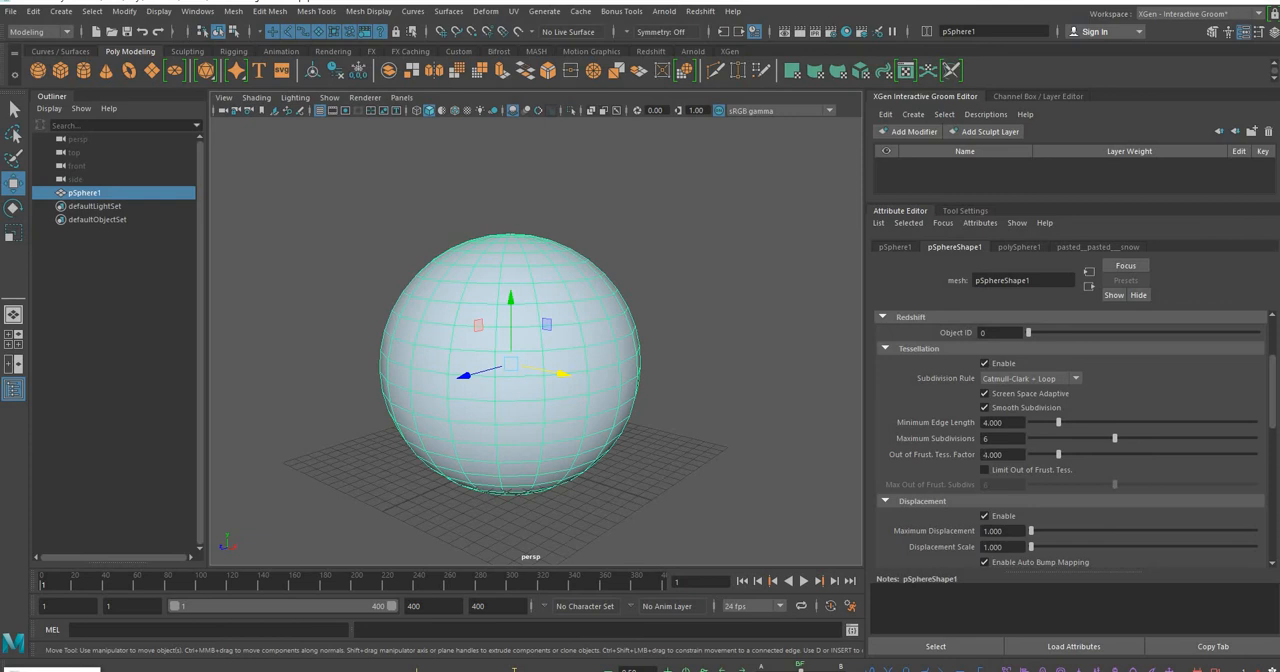
left_click(985, 364)
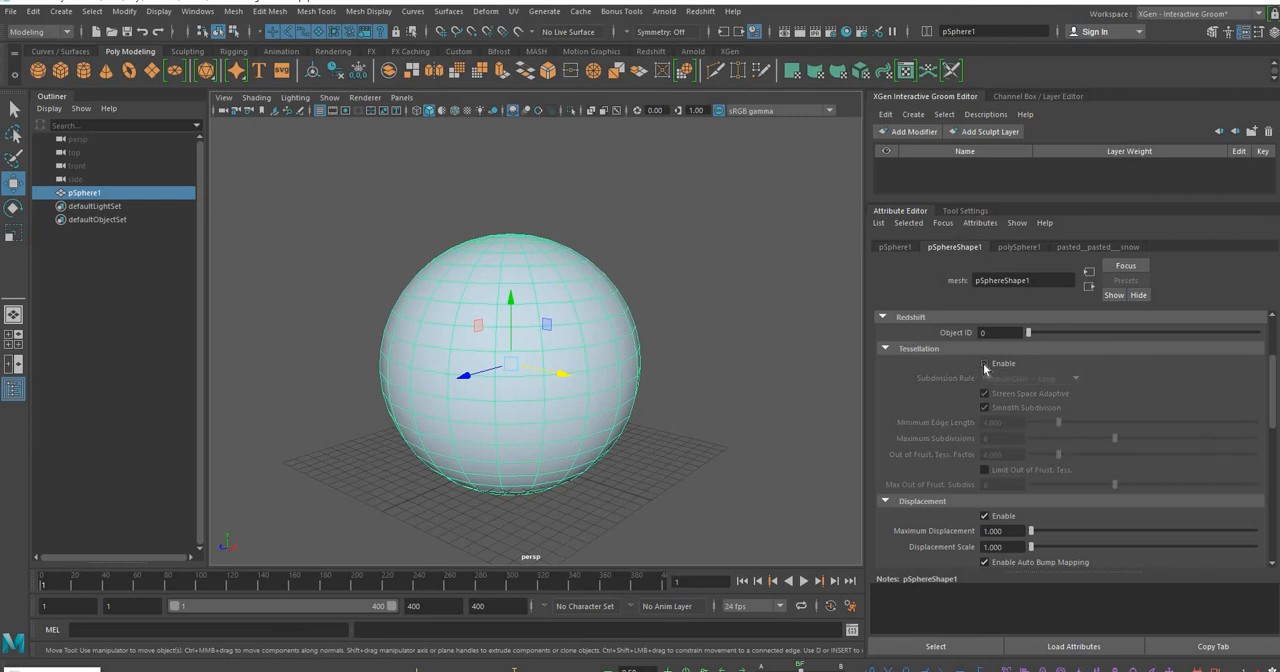
left_click(985, 364)
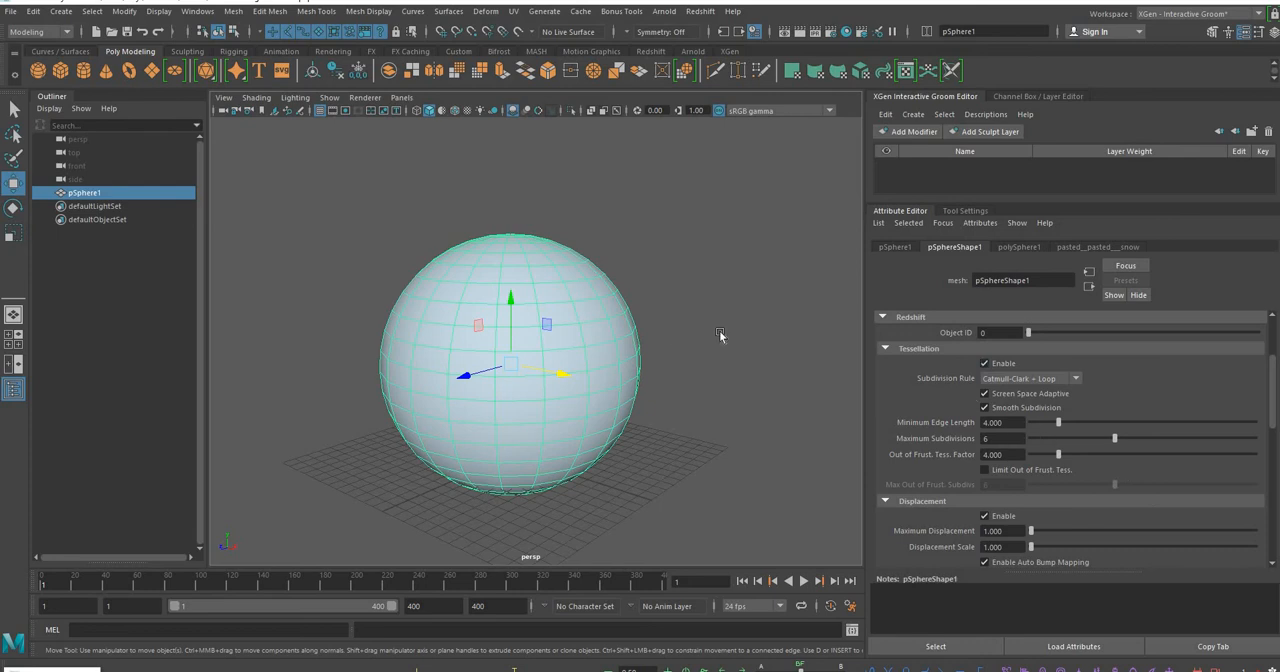
Open the Redshift Render View and place its window beside the sphere so both can be seen
middle_click_drag(708, 362, 718, 348, "alt")
scroll(1093, 456, "down", 3)
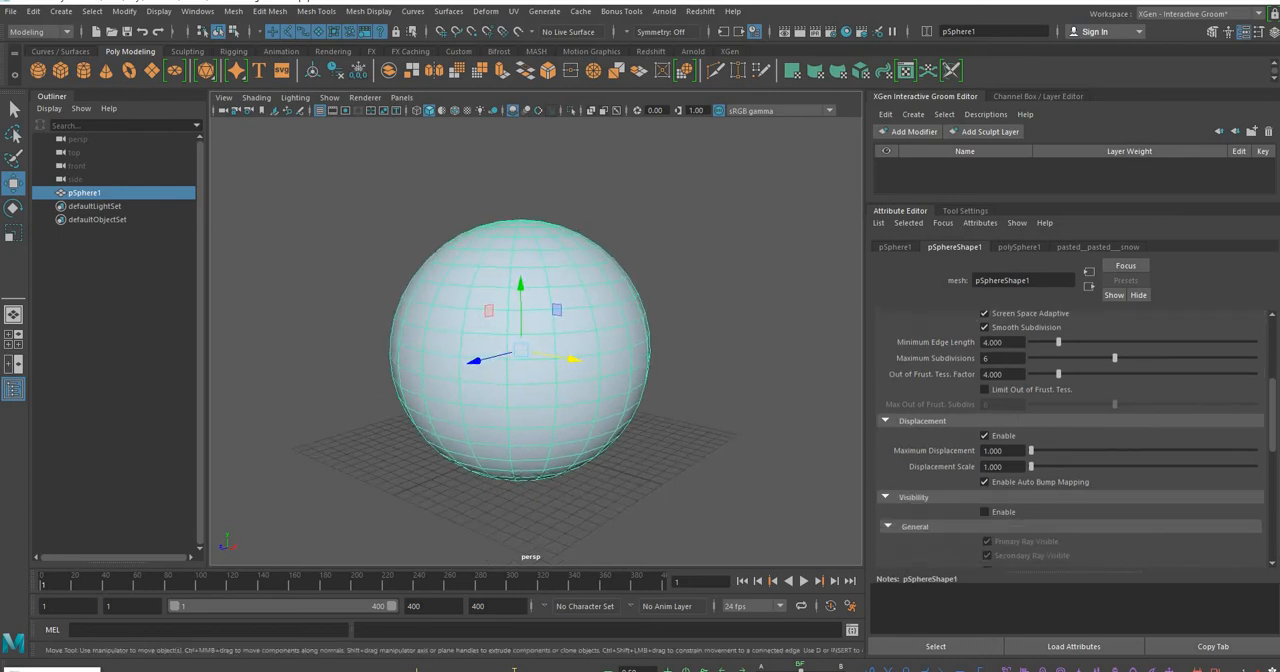
middle_click_drag(262, 462, 250, 472, "alt")
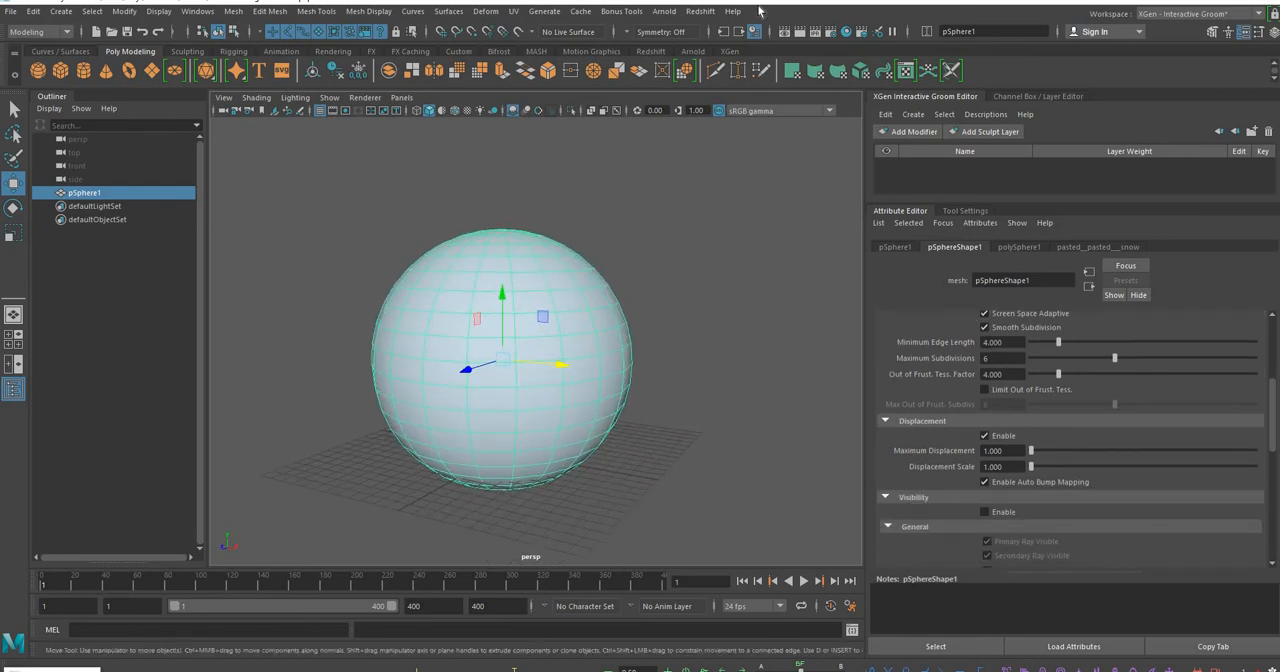
left_click(706, 14)
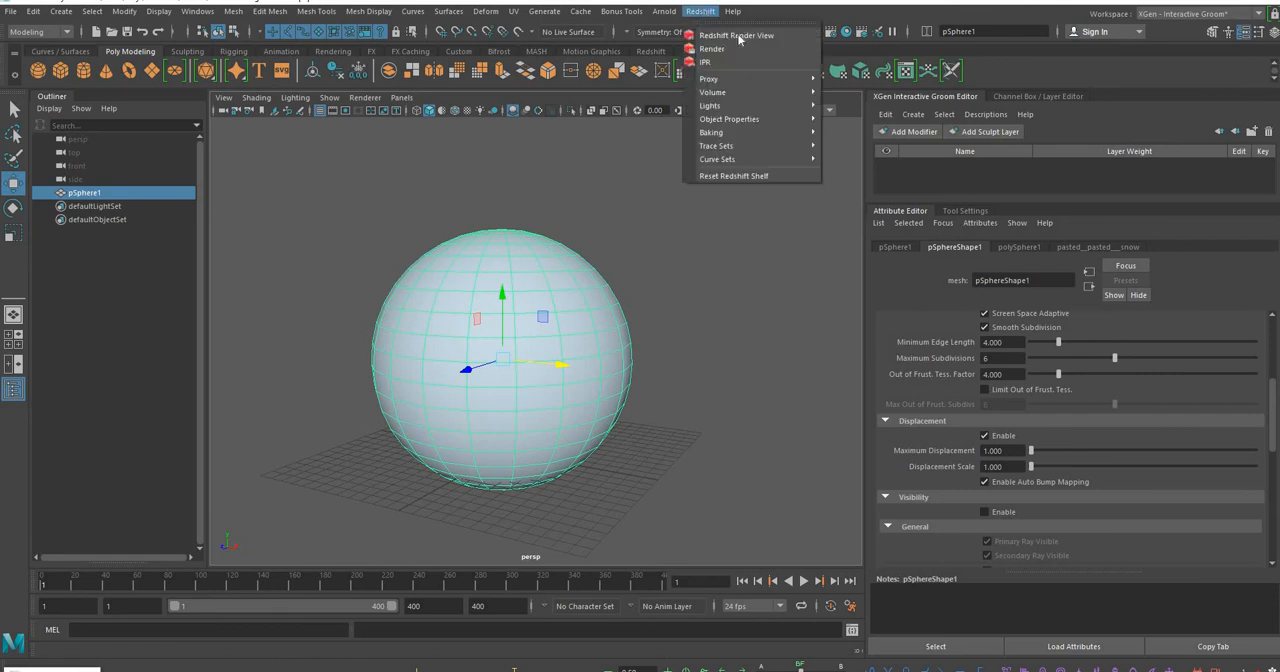
left_click(740, 36)
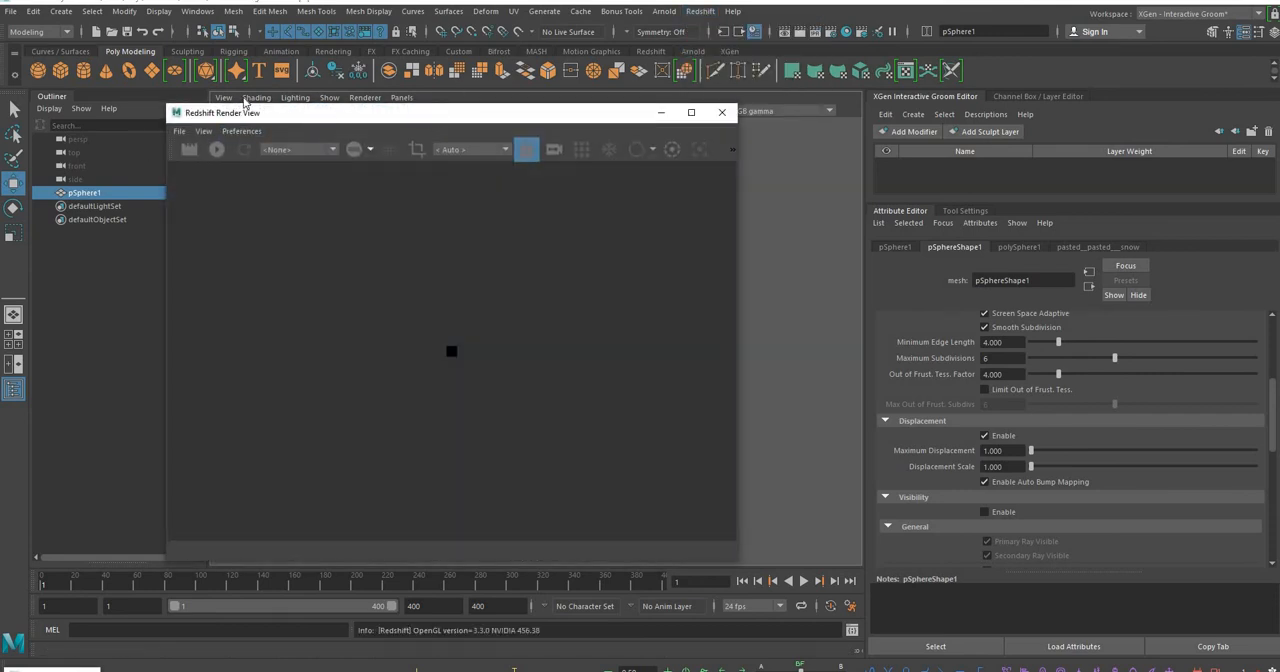
left_click_drag(244, 103, 647, 102)
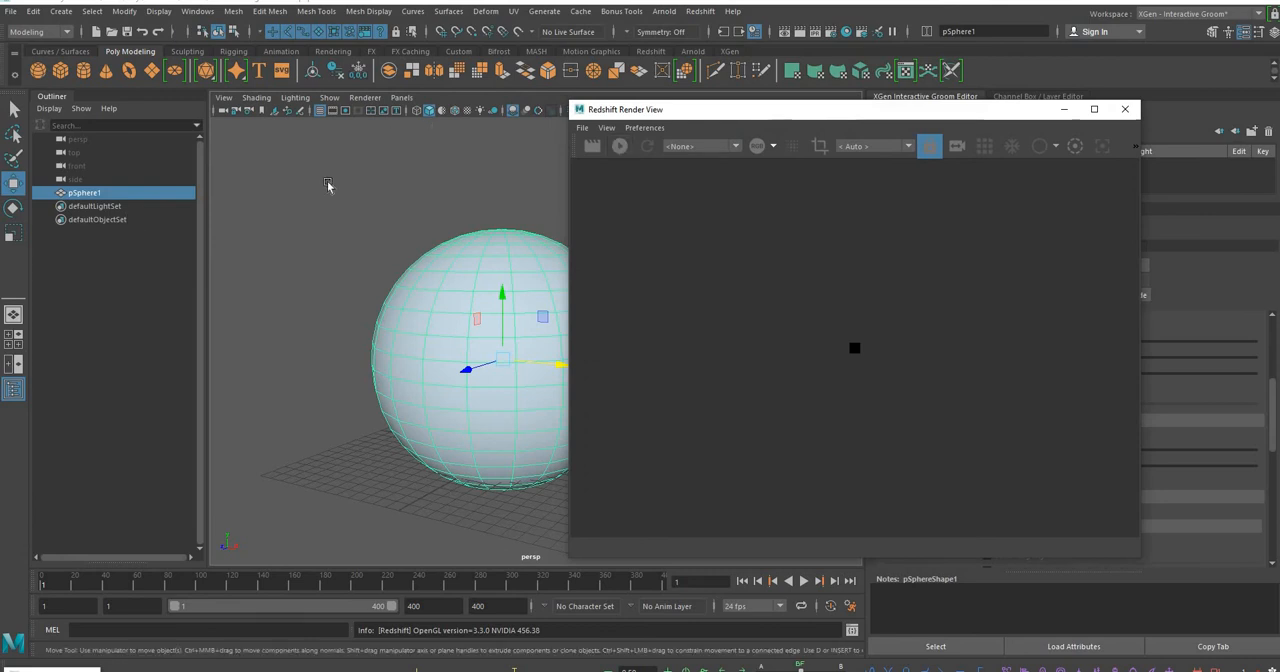
middle_click_drag(374, 196, 216, 216, "alt")
Add a Redshift dome light to the scene
left_click(702, 15)
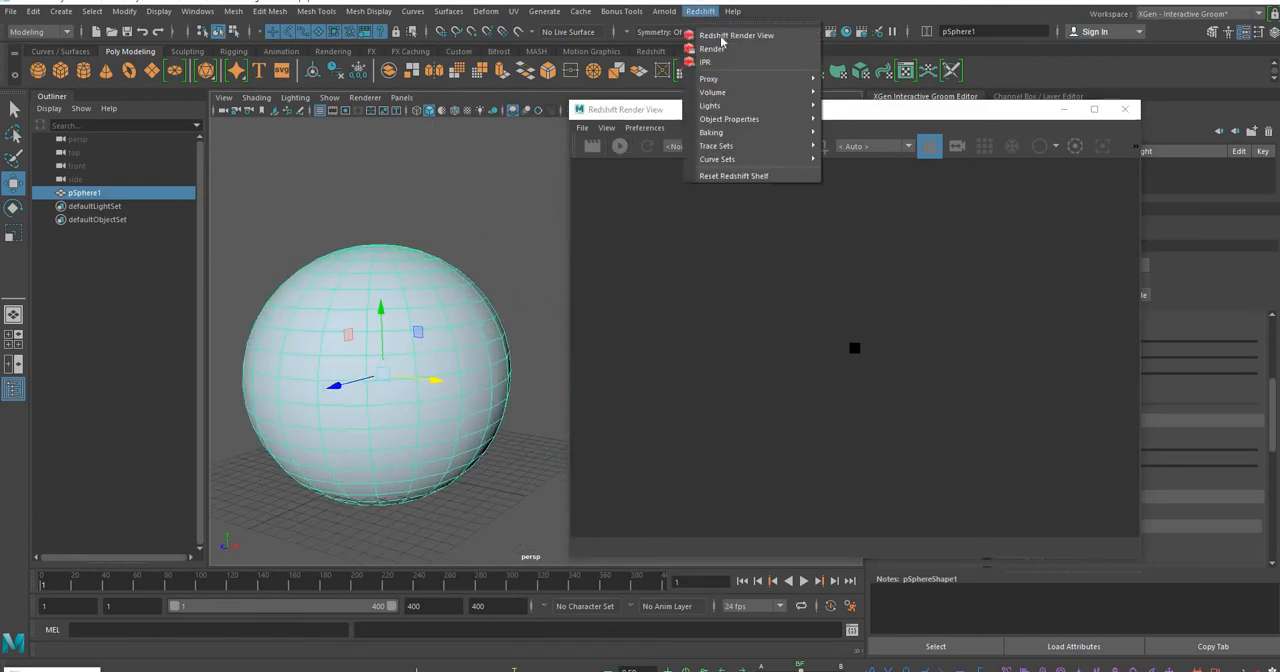
mouse_move(740, 105)
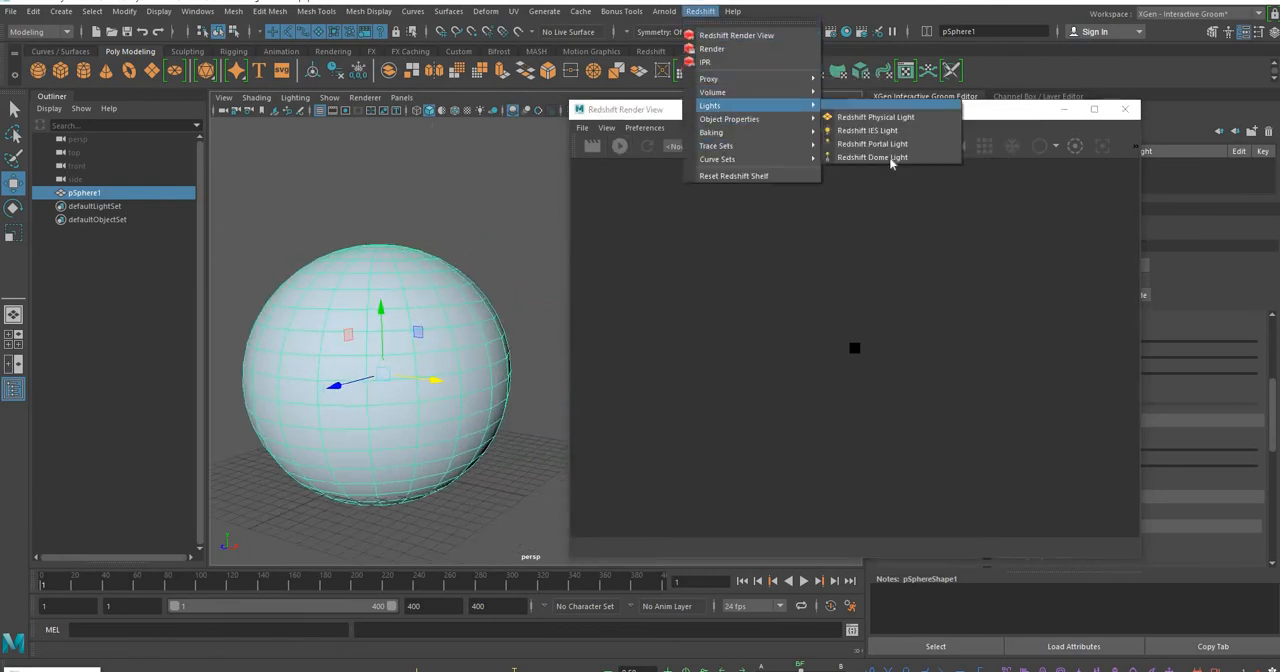
left_click(902, 157)
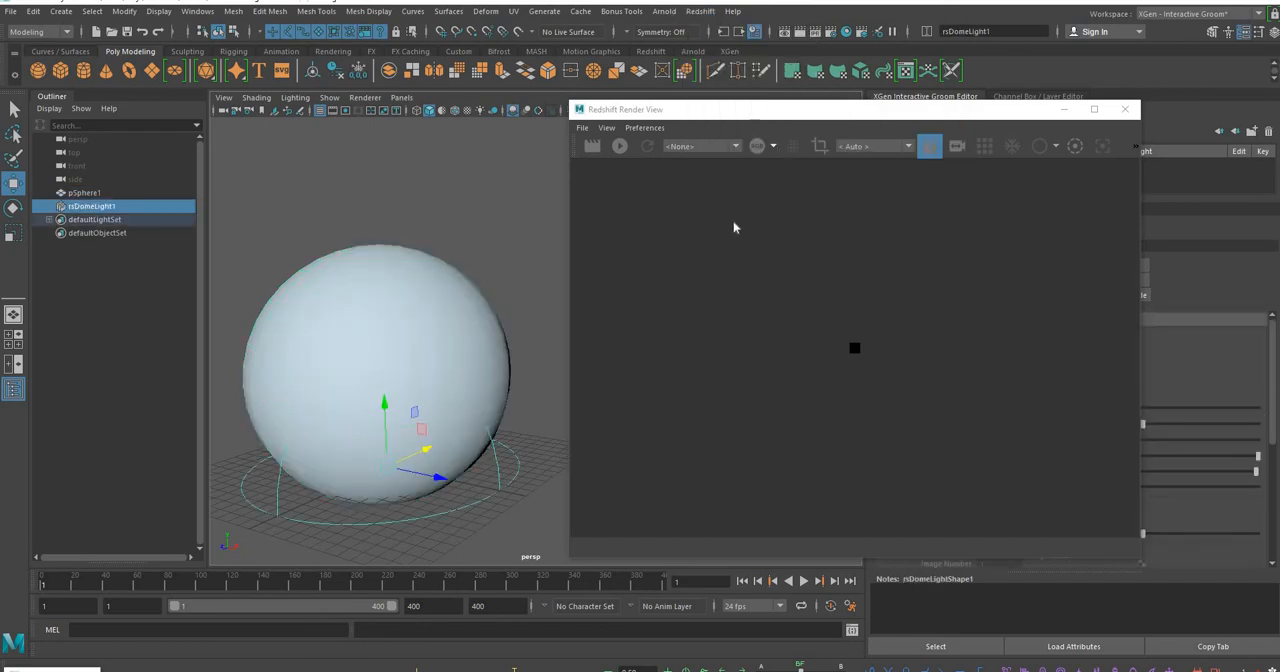
Start a live interactive Redshift render of the perspective view with the whole sphere framed
left_click(592, 146)
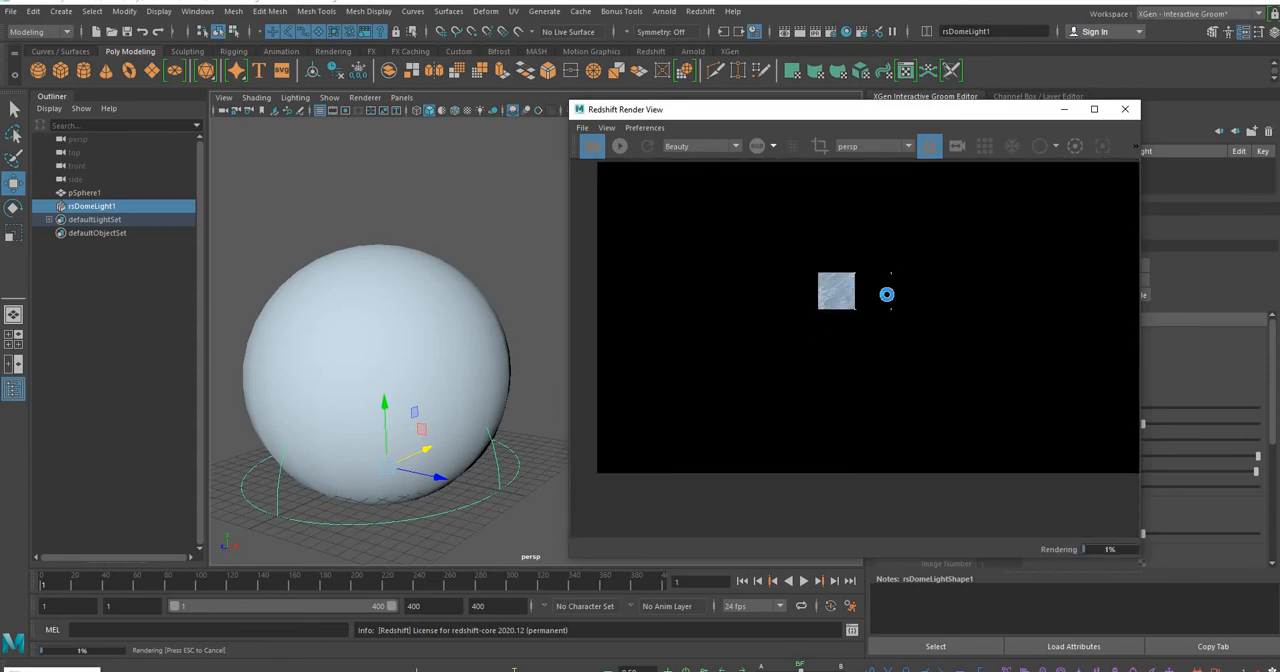
left_click(623, 147)
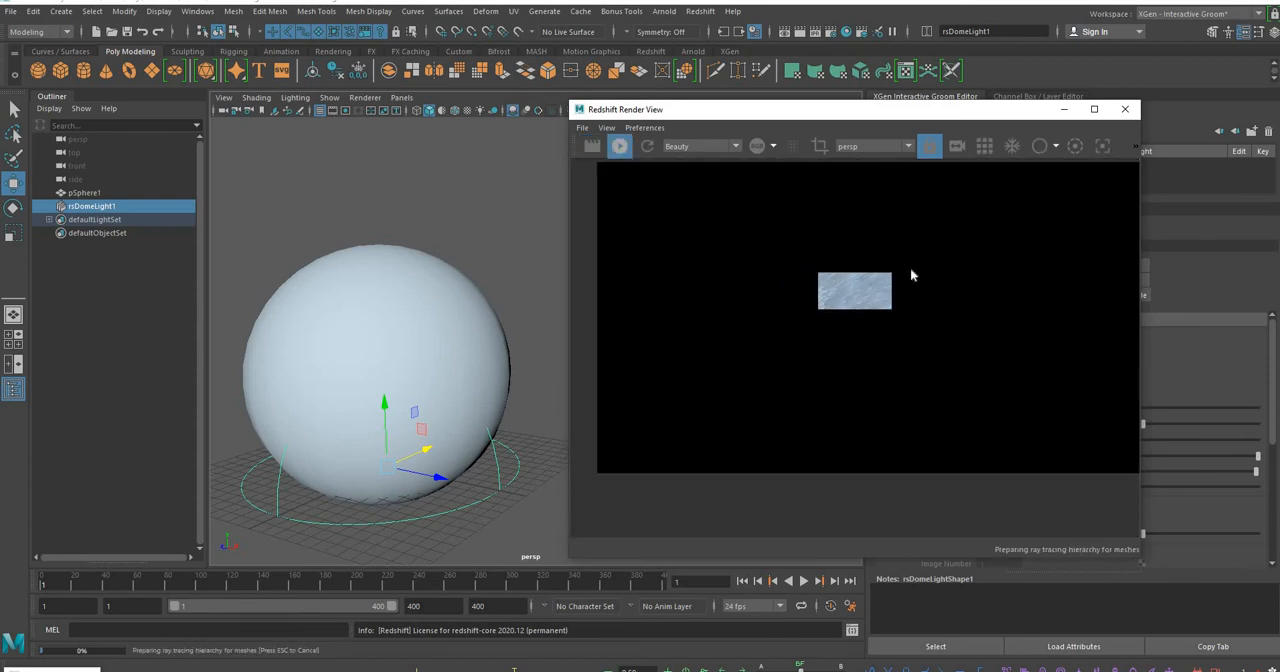
middle_click_drag(374, 257, 497, 262, "alt")
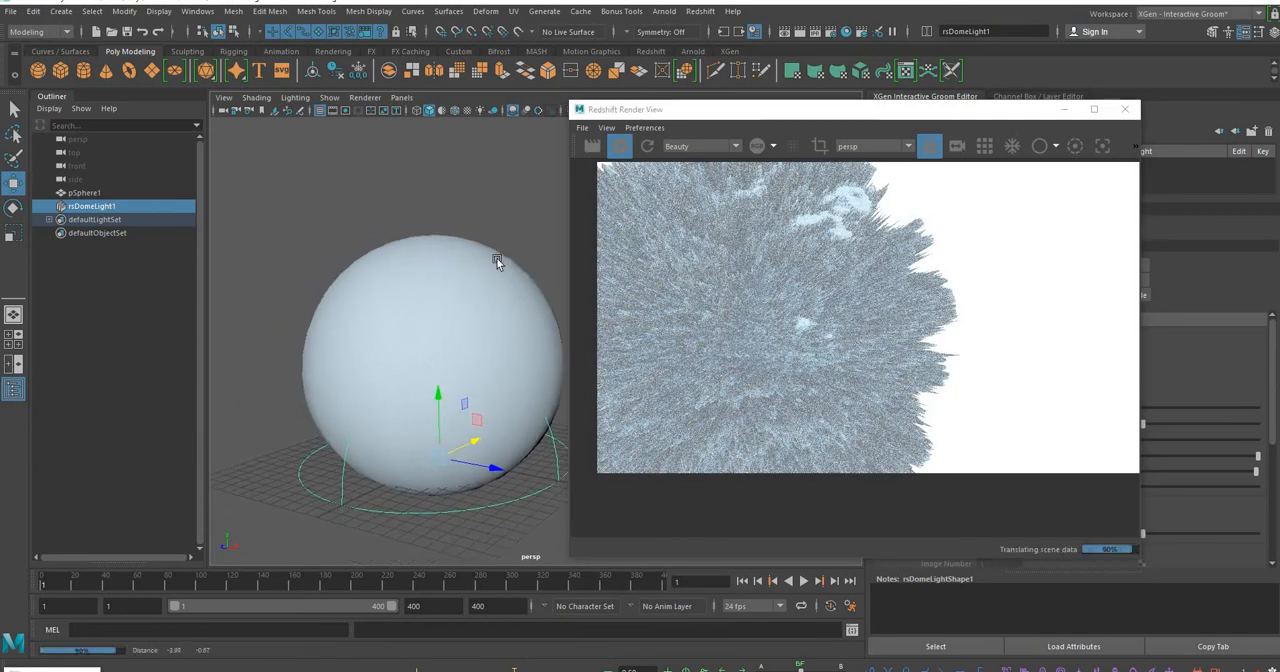
scroll(497, 262, "down", 2)
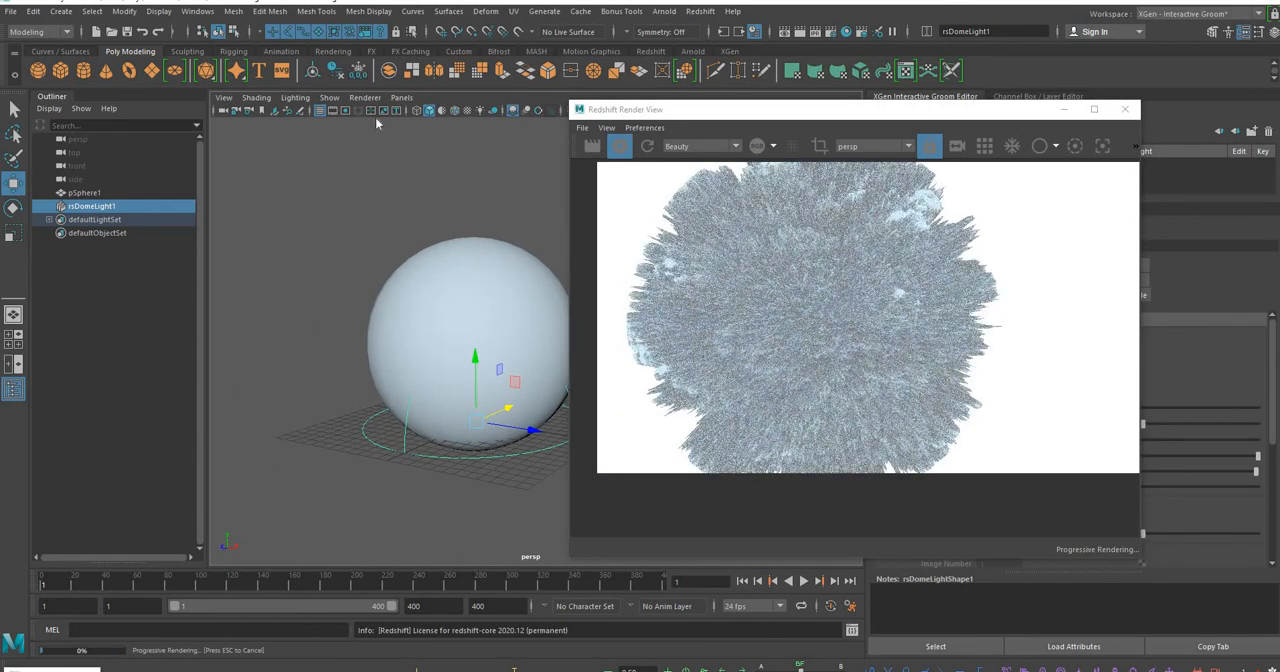
Move the render window clear of the Attribute Editor and set the sphere shape's Maximum Displacement to 0.5
left_click_drag(865, 109, 239, 112)
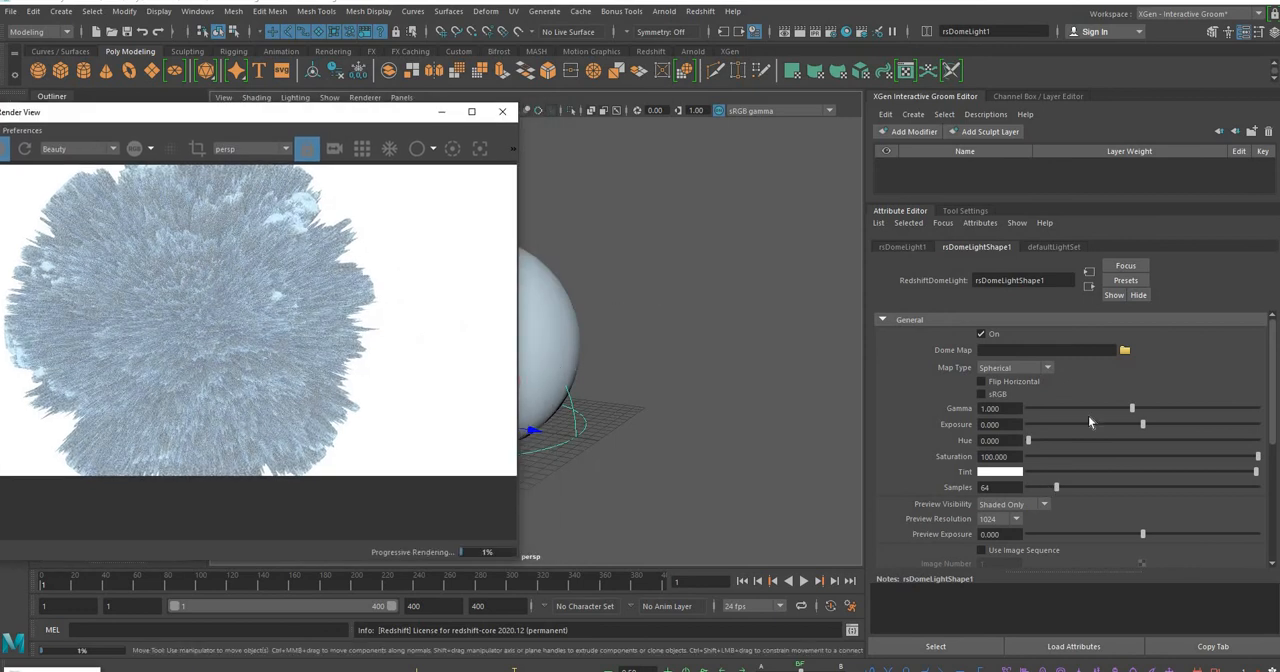
scroll(1085, 416, "down", 5)
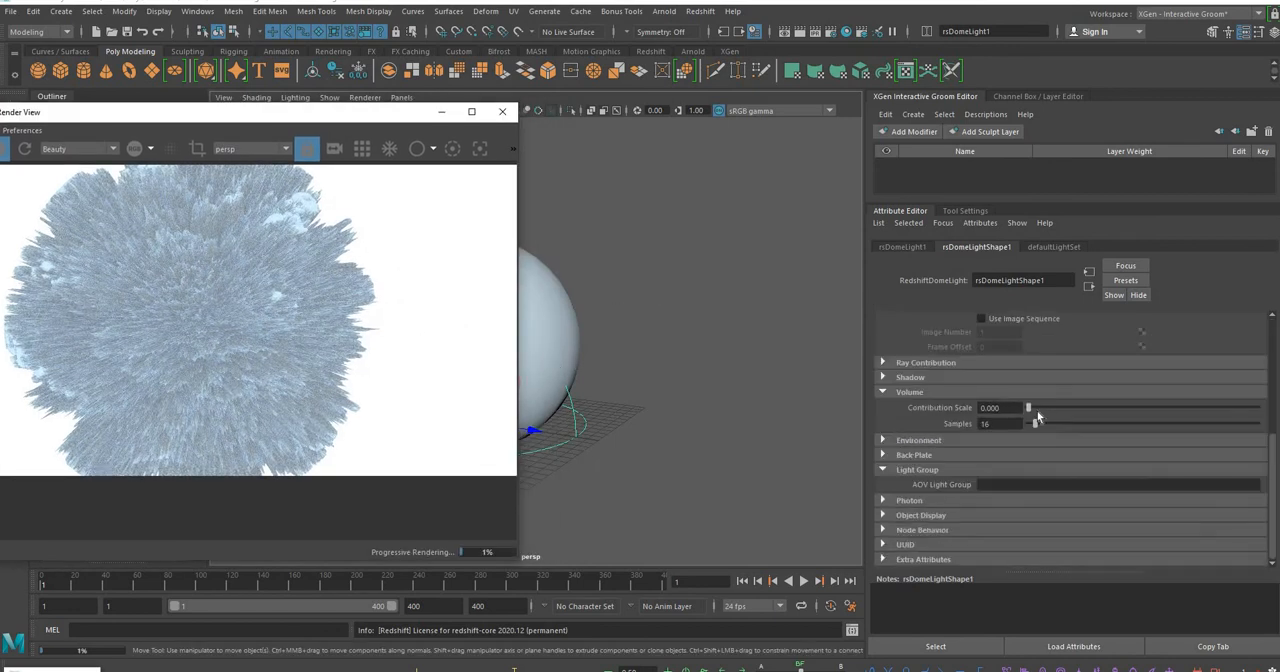
scroll(1037, 417, "up", 5)
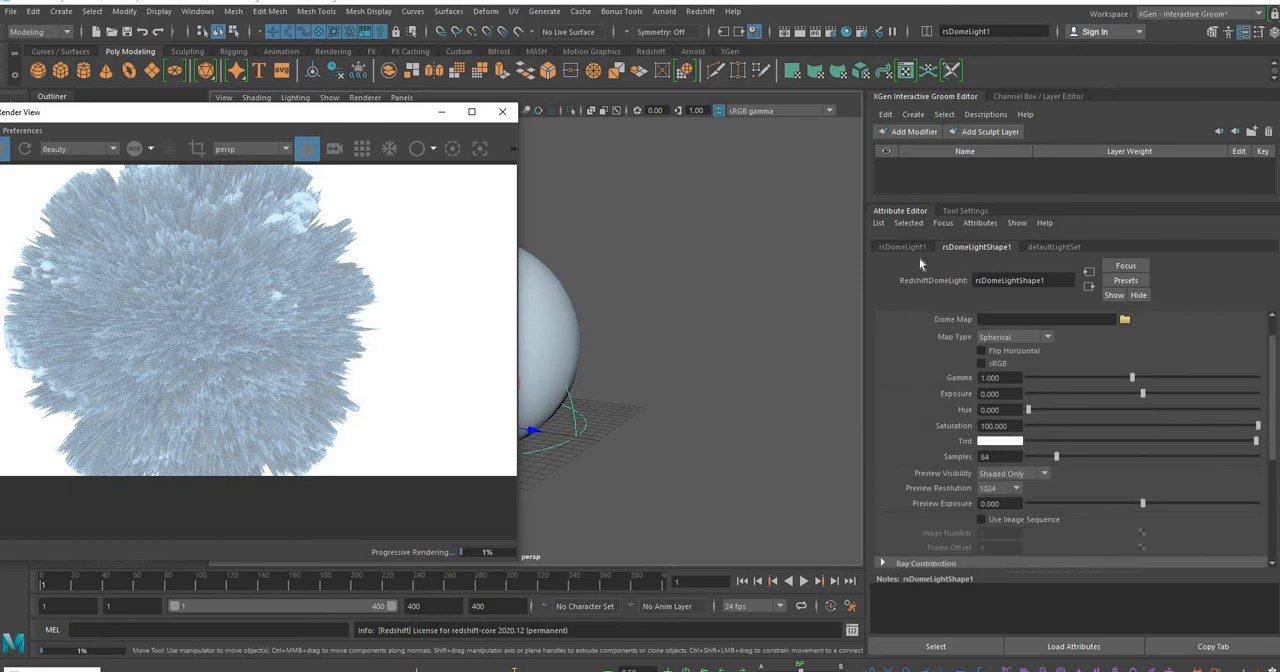
left_click(549, 286)
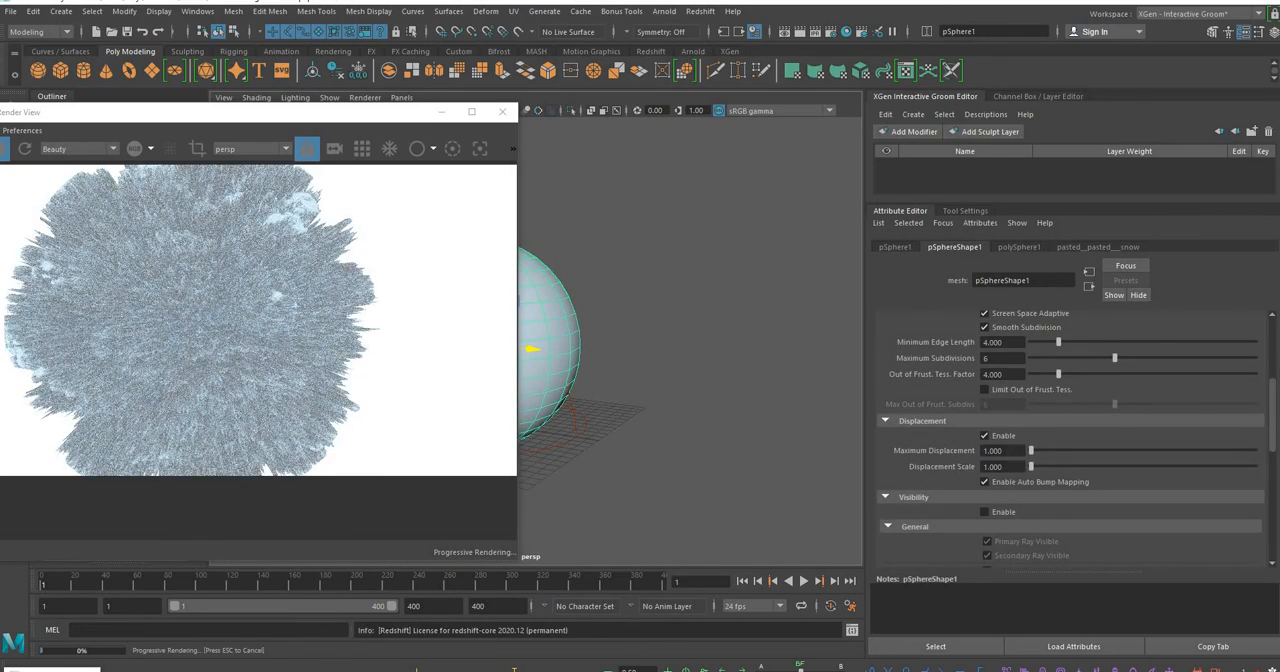
left_click(1003, 450)
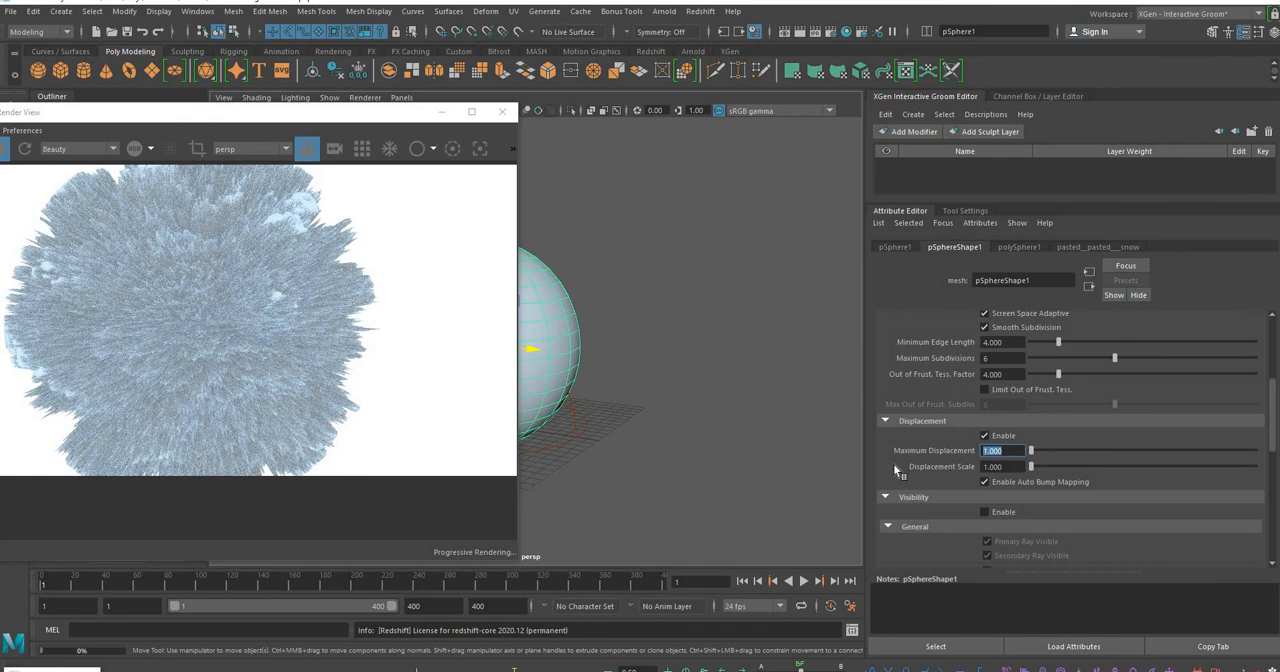
key("Tab")
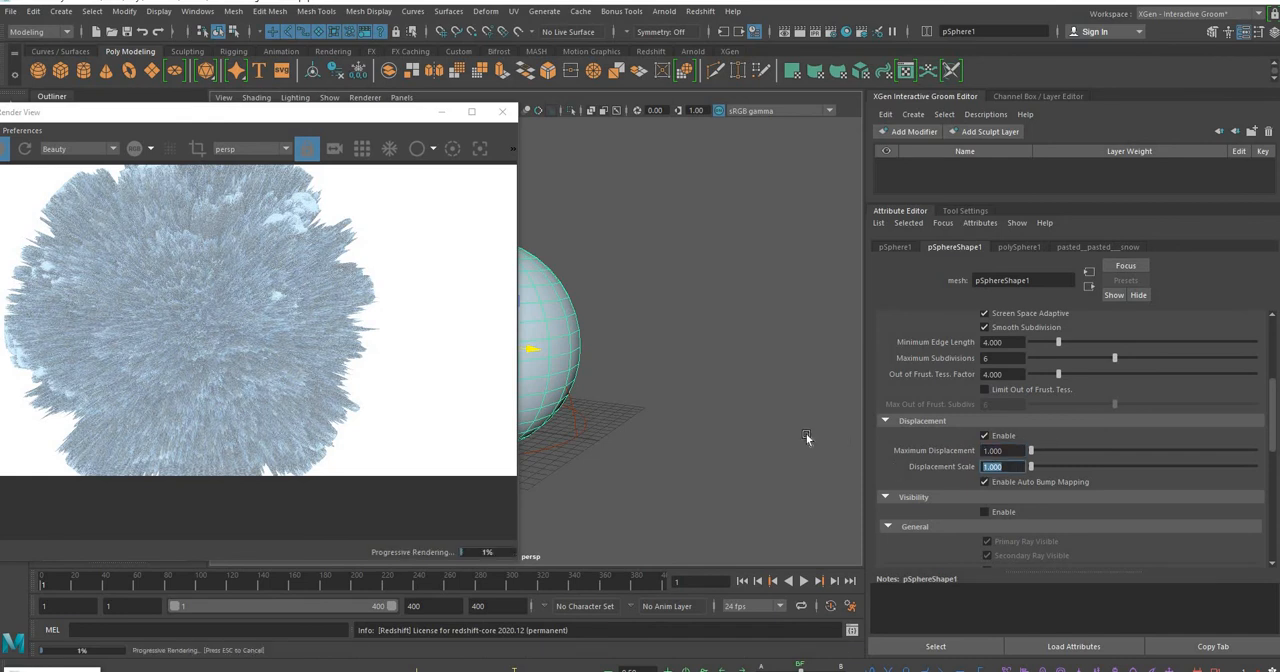
key("shift+Tab")
type("0.5")
key("Return")
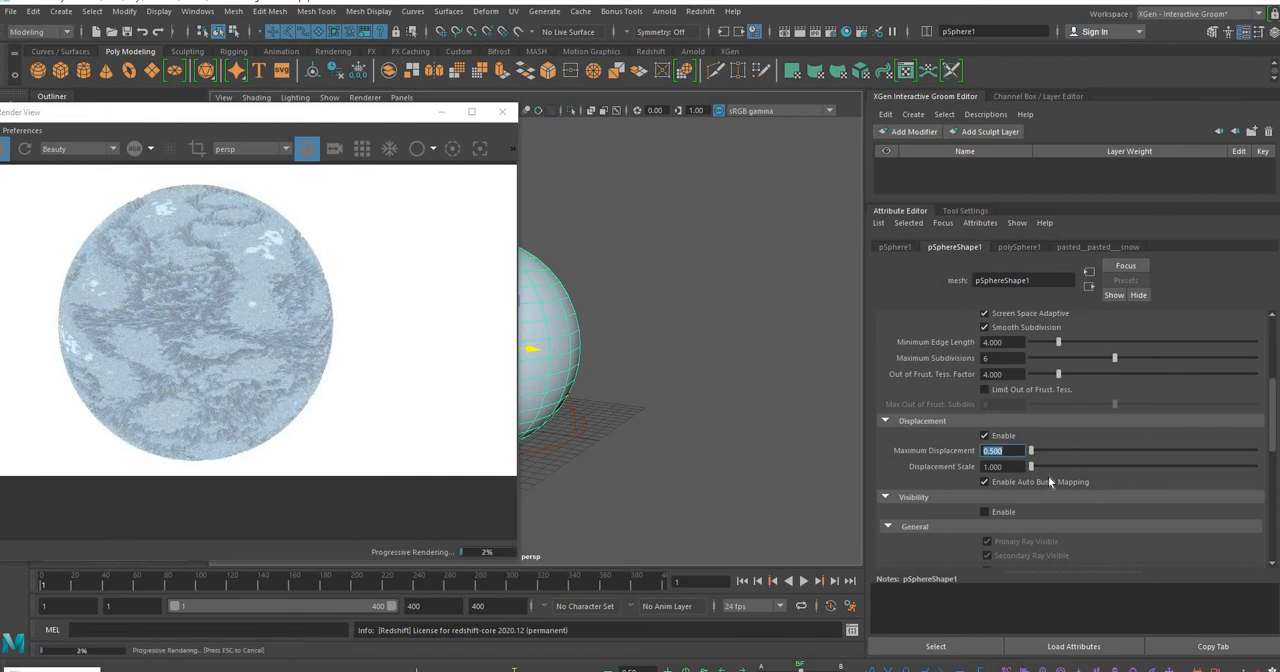
Set the sphere's Displacement Scale to 0.2 and move the render window fully into view beside the Attribute Editor
key("Tab")
type("0.2")
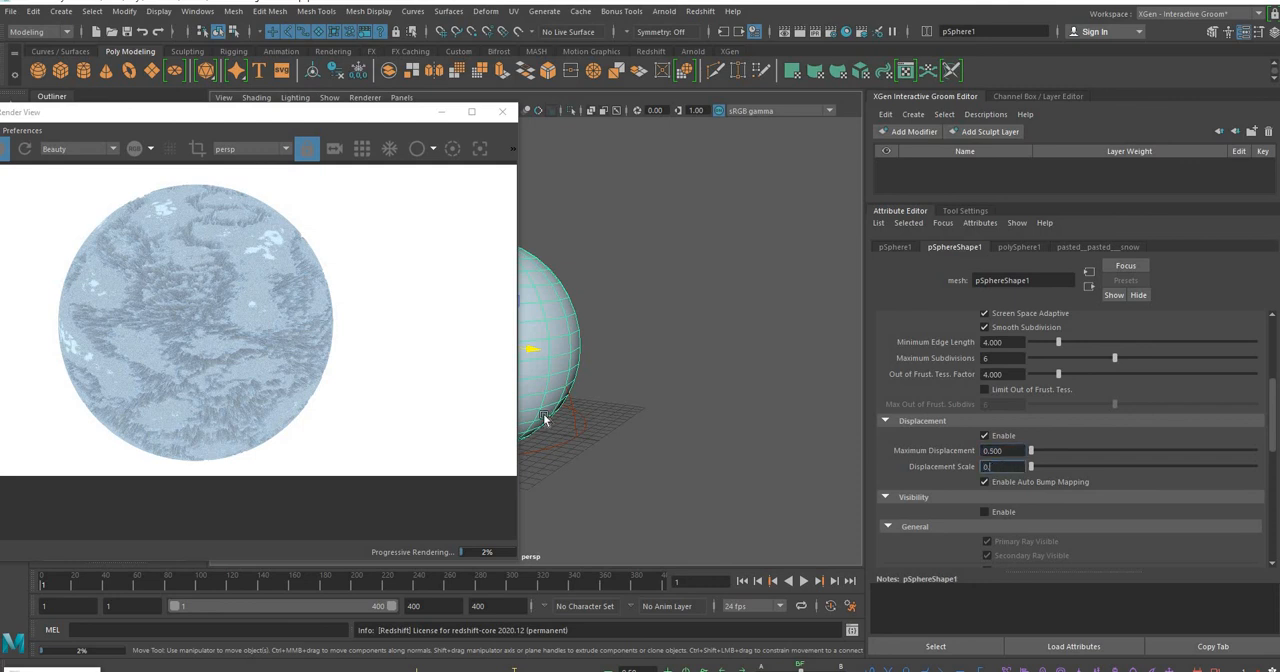
key("Return")
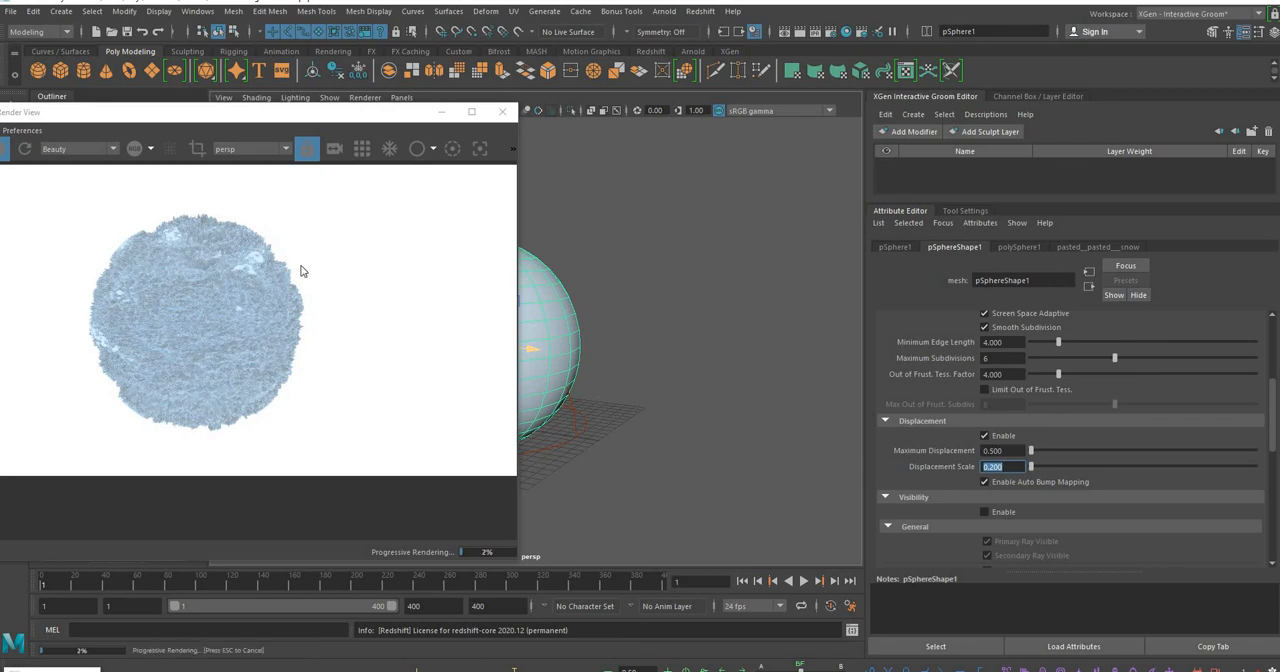
left_click_drag(317, 115, 588, 105)
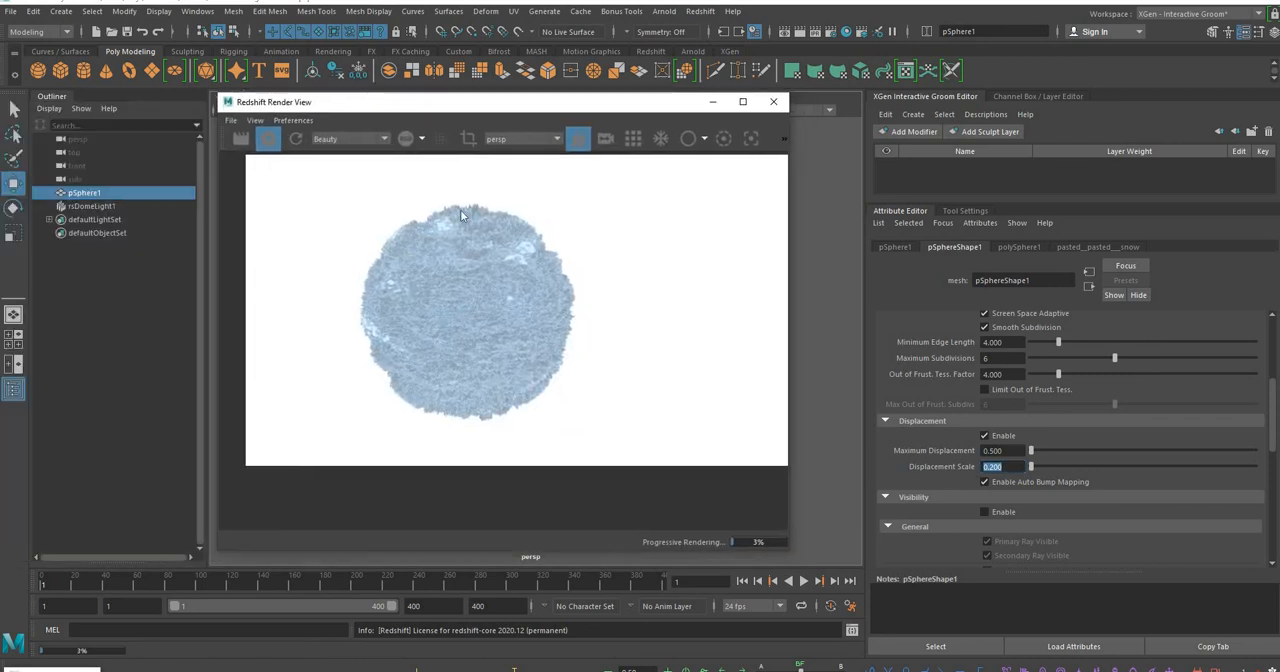